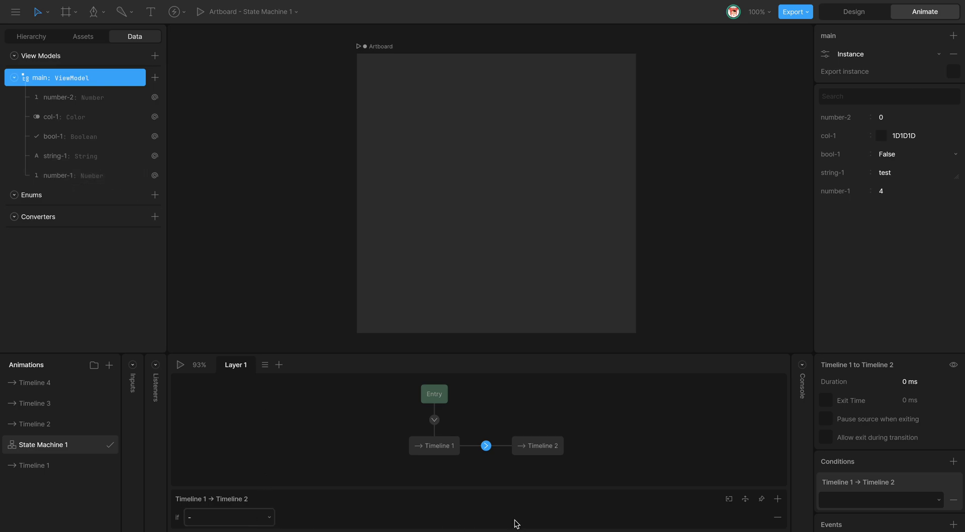
Set the Timeline 1 → Timeline 2 condition to main → number-1 equal to 0, and test it by changing number-1 to 0 during playback
left_click(251, 517)
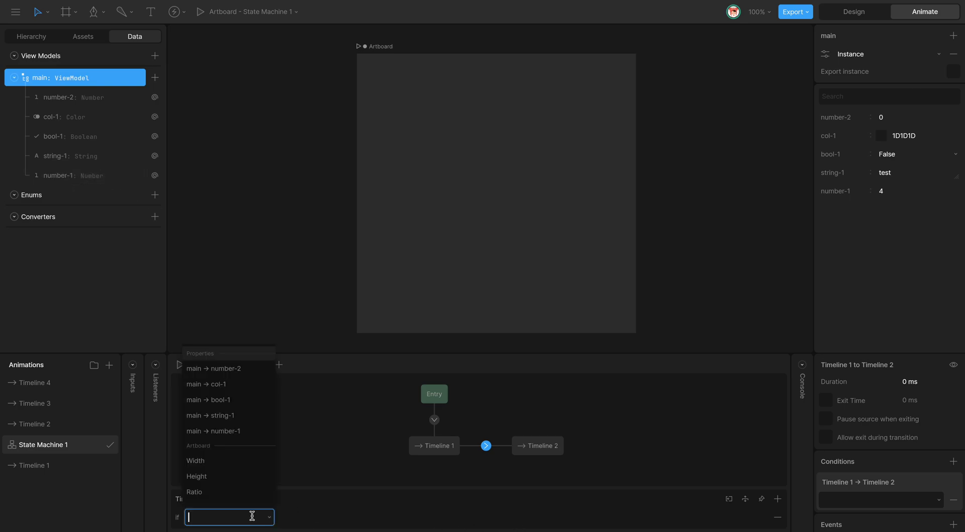
left_click(243, 430)
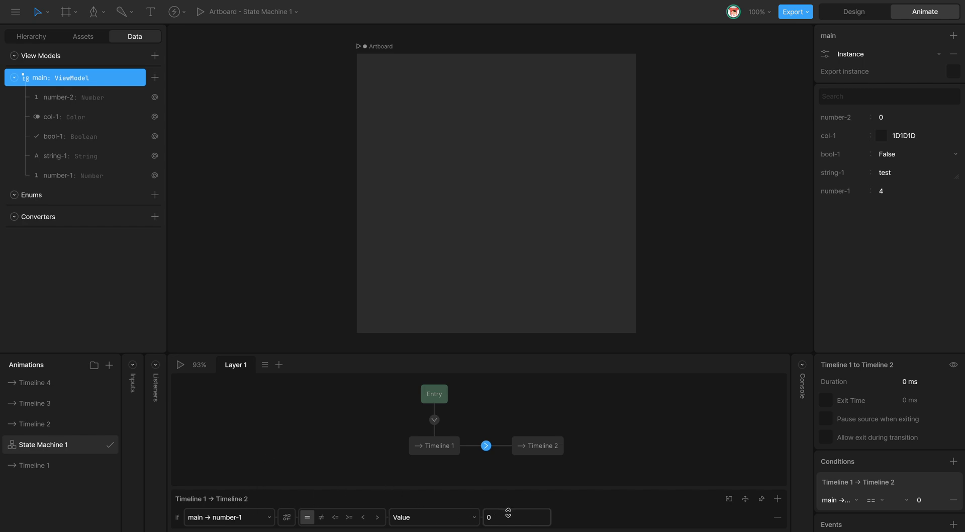
left_click(178, 369)
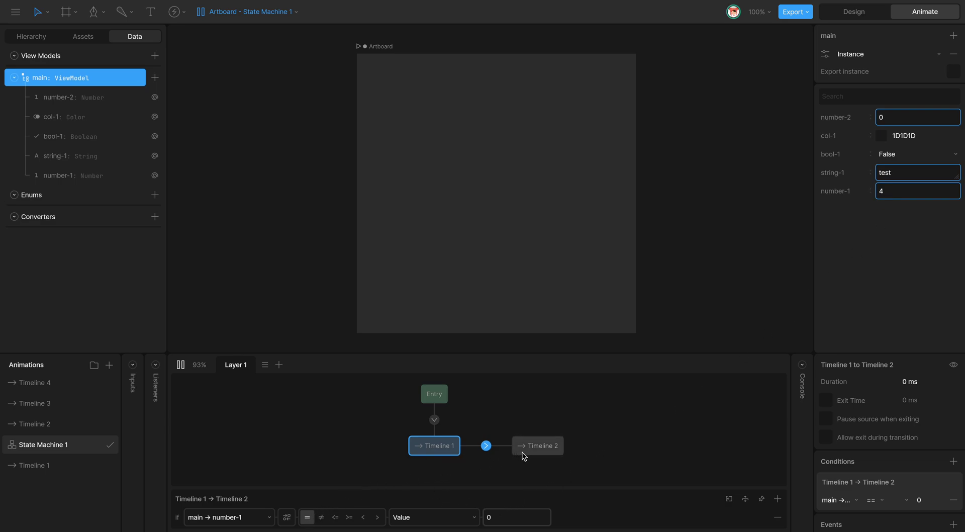
left_click(908, 197)
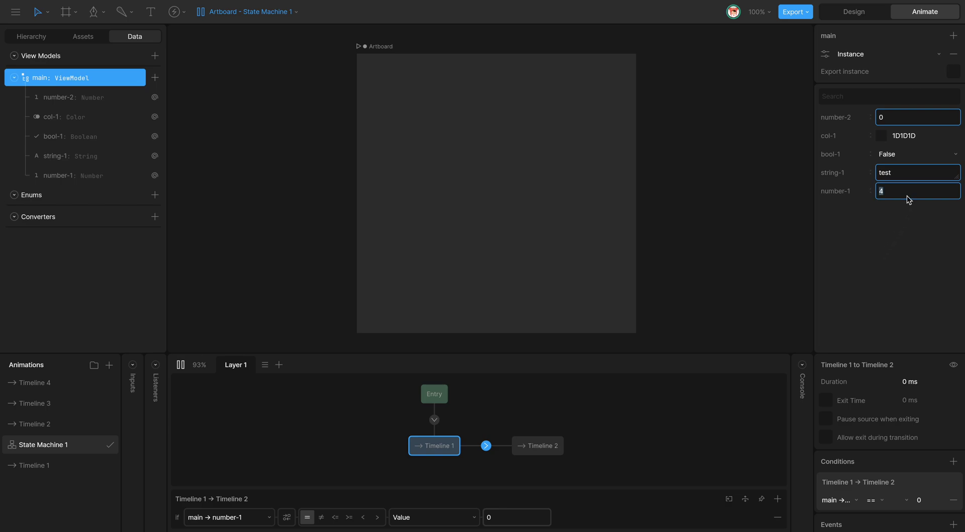
type("0")
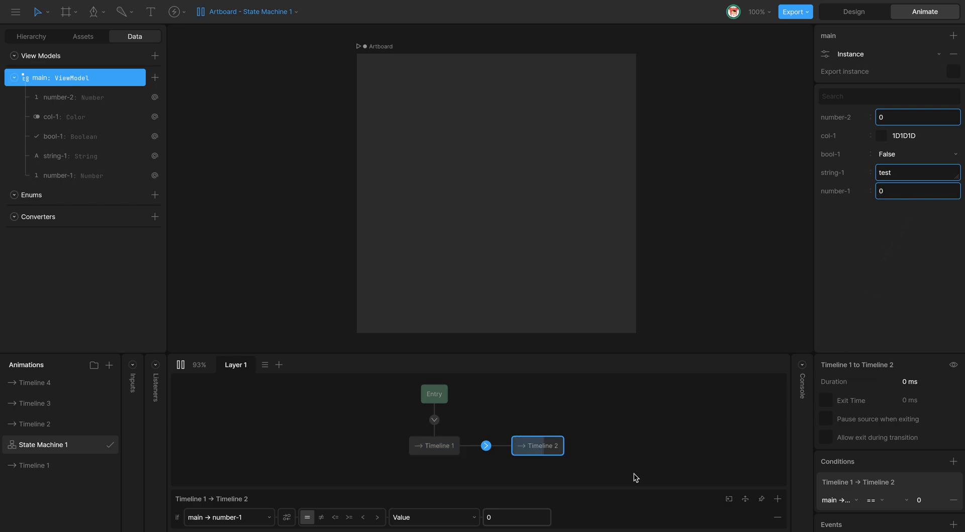
left_click(180, 366)
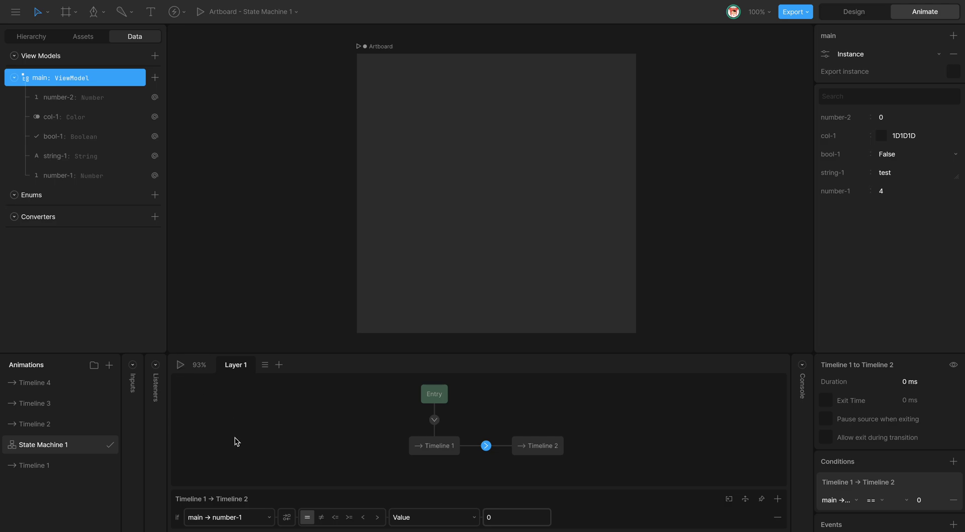
Change the Timeline 1 → Timeline 2 condition to main → string-1 equal to the value "pass"
left_click(262, 514)
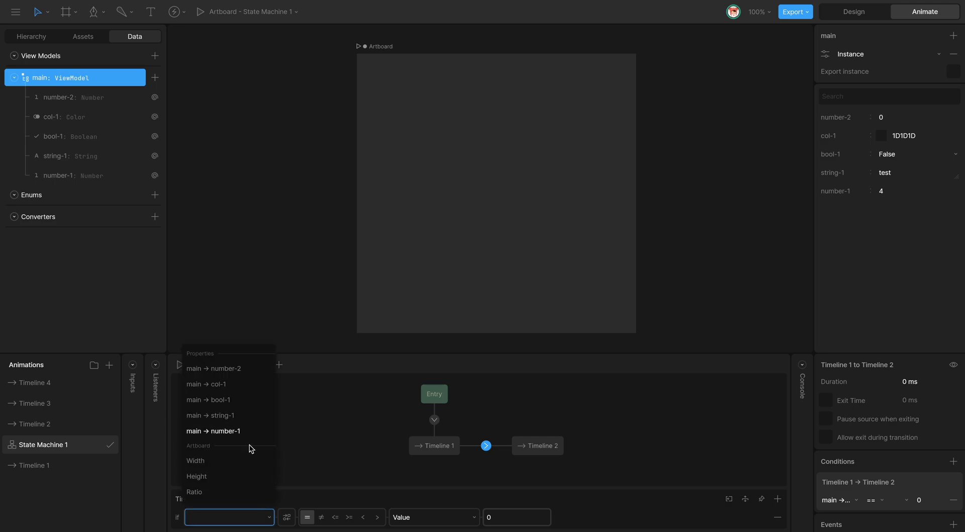
left_click(243, 415)
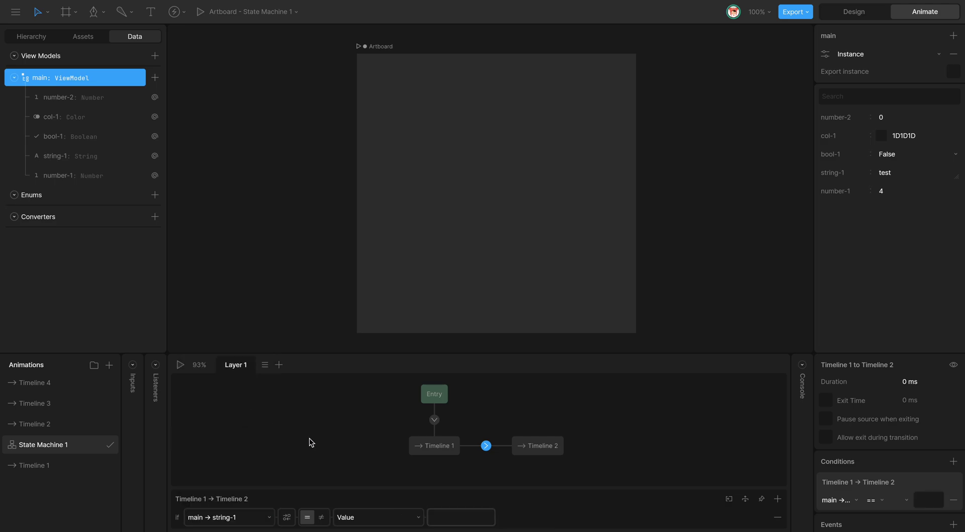
left_click(447, 516)
type("pass")
key("Return")
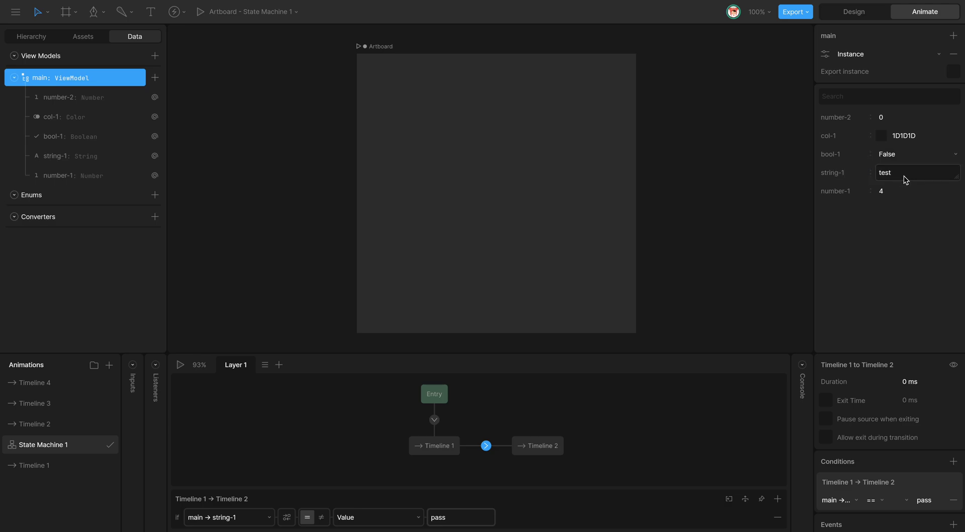
Test the string condition by playing the state machine, setting string-1 to "pass", and stopping playback
left_click(180, 365)
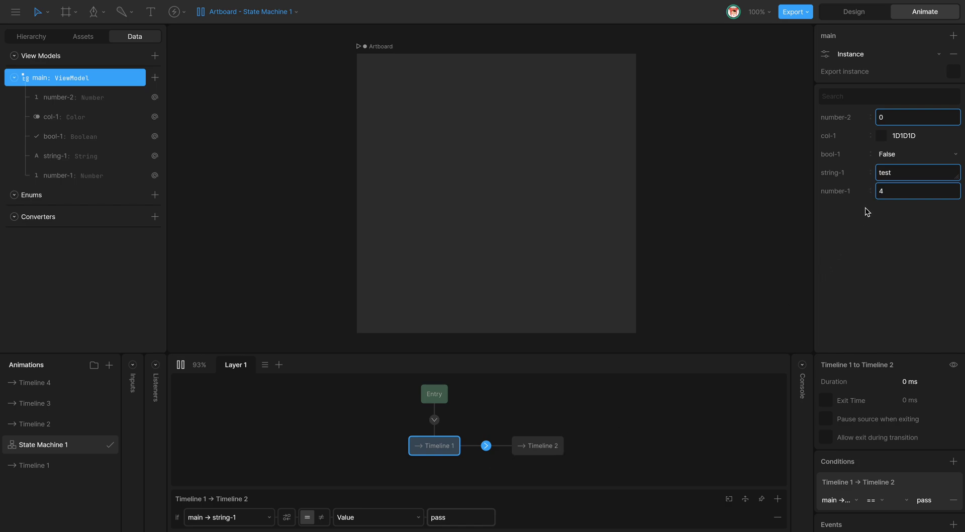
double_click(902, 174)
type("pass")
key("Return")
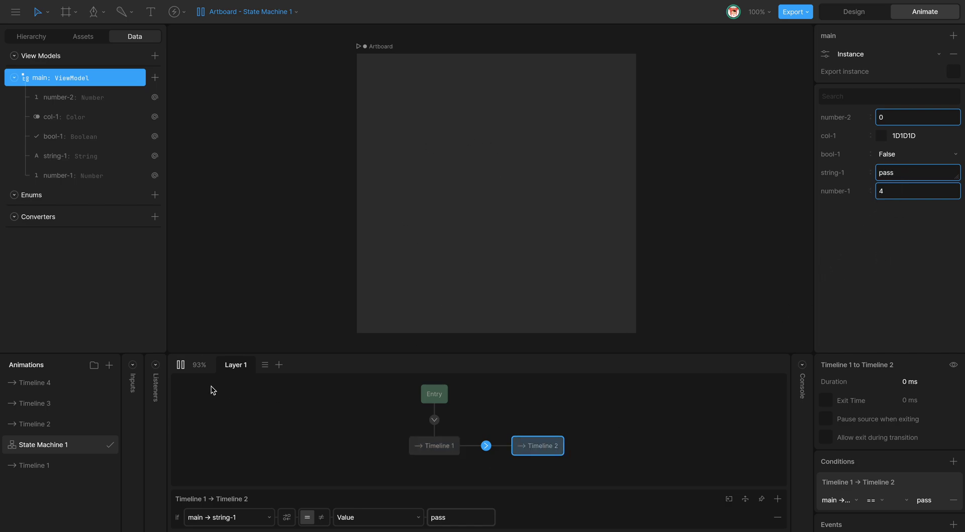
left_click(181, 365)
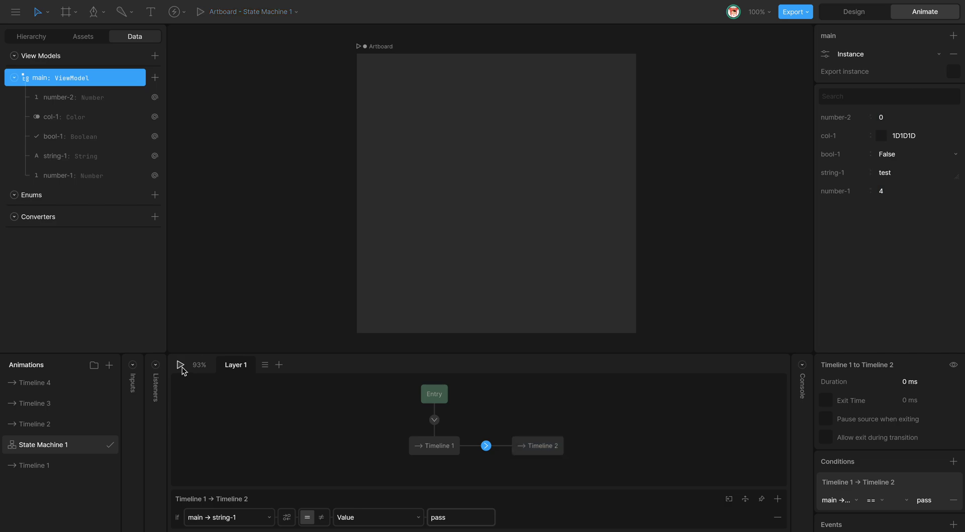
Play the state machine, switch the string-1 condition's comparison to not equal to "pass", and stop playback
left_click(181, 365)
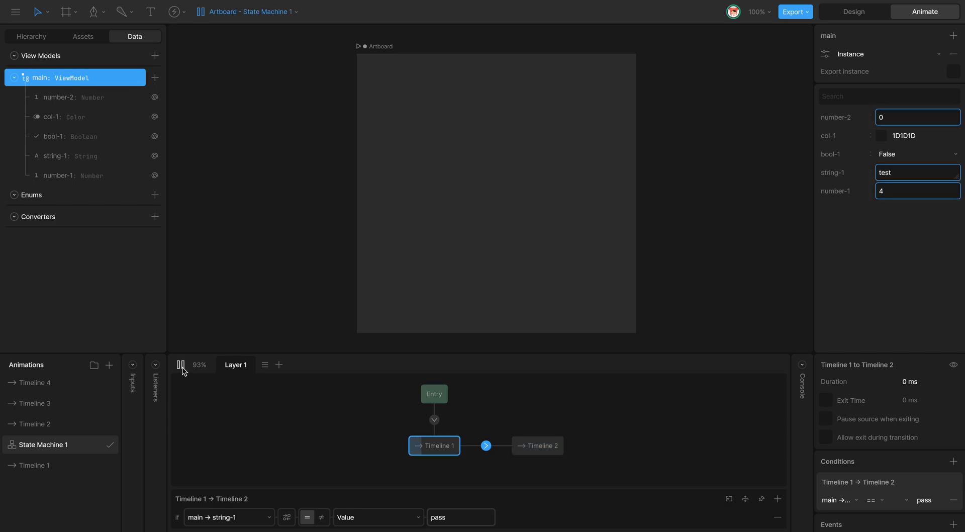
left_click(322, 518)
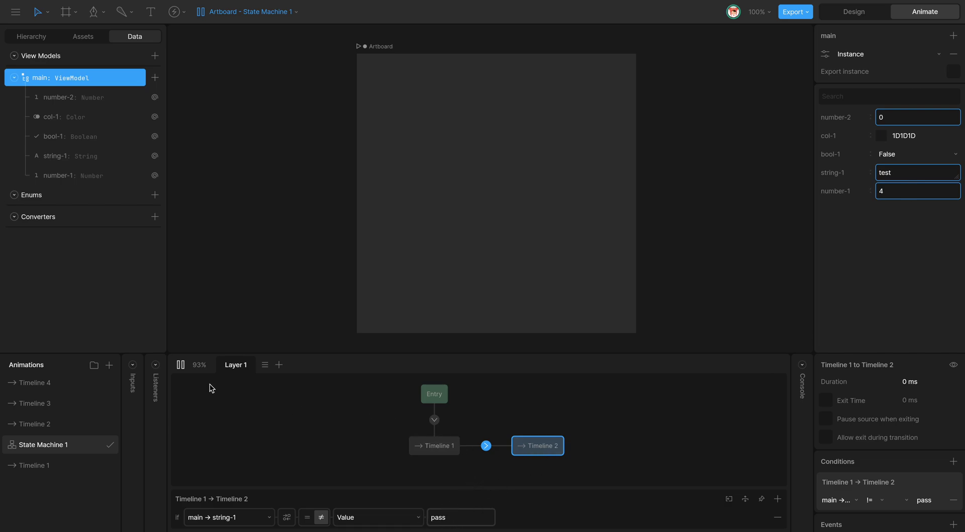
left_click(185, 366)
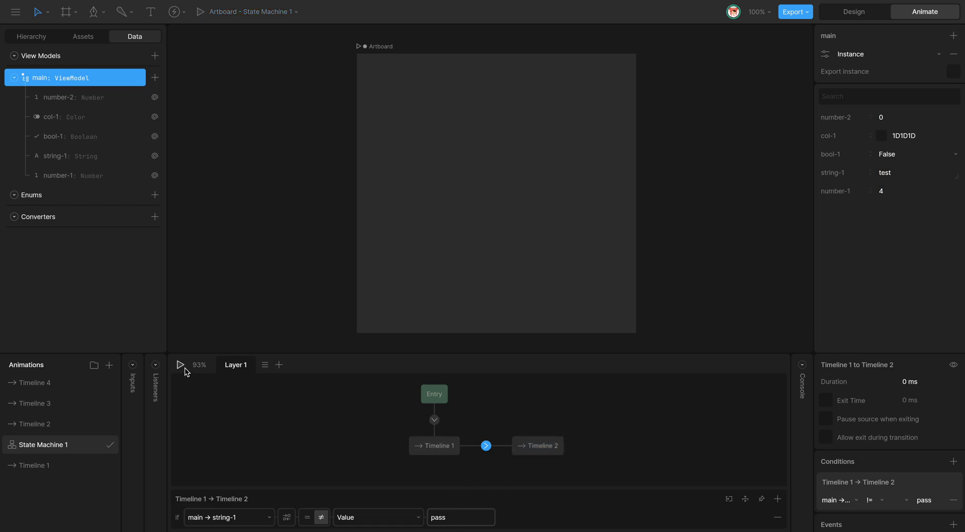
Set the Timeline 1 → Timeline 2 condition to main → number-1 equal to the property main → number-2
left_click(290, 428)
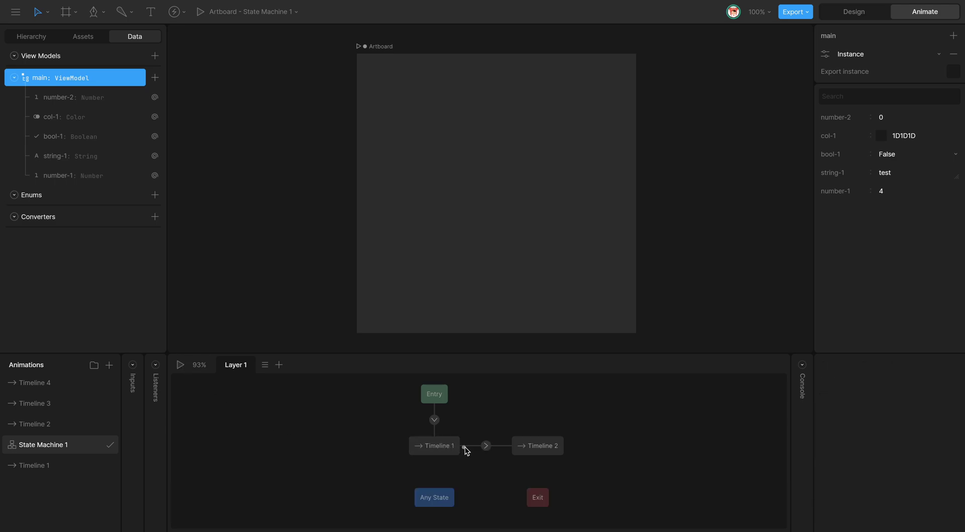
left_click(486, 446)
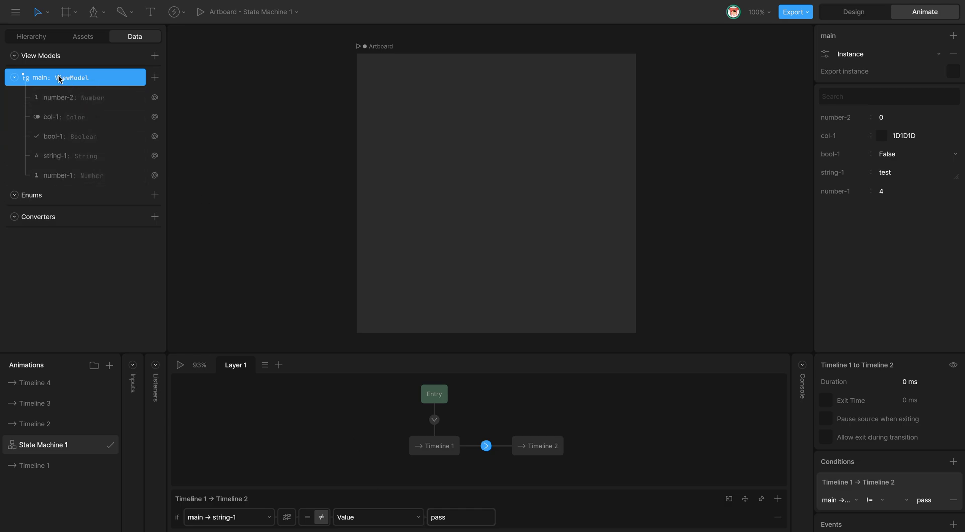
left_click(308, 518)
left_click(391, 518)
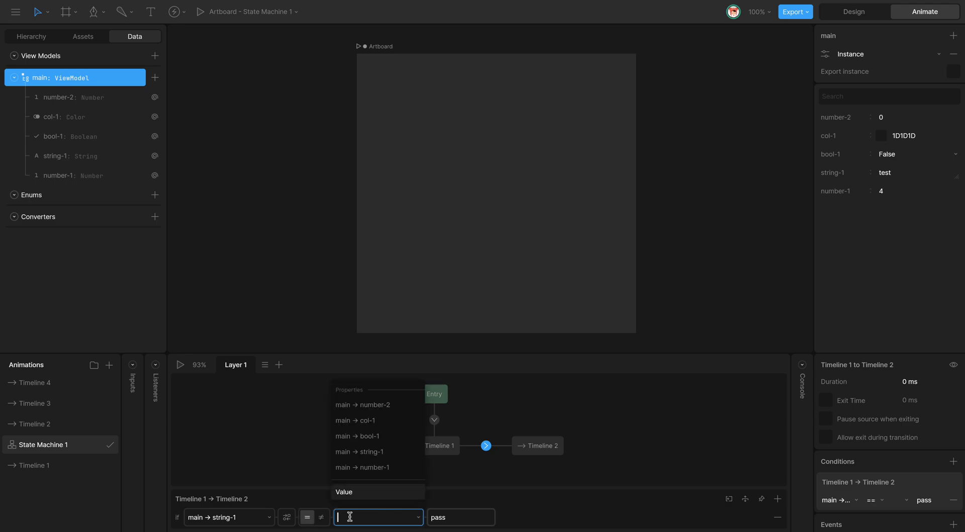
left_click(264, 518)
left_click(240, 433)
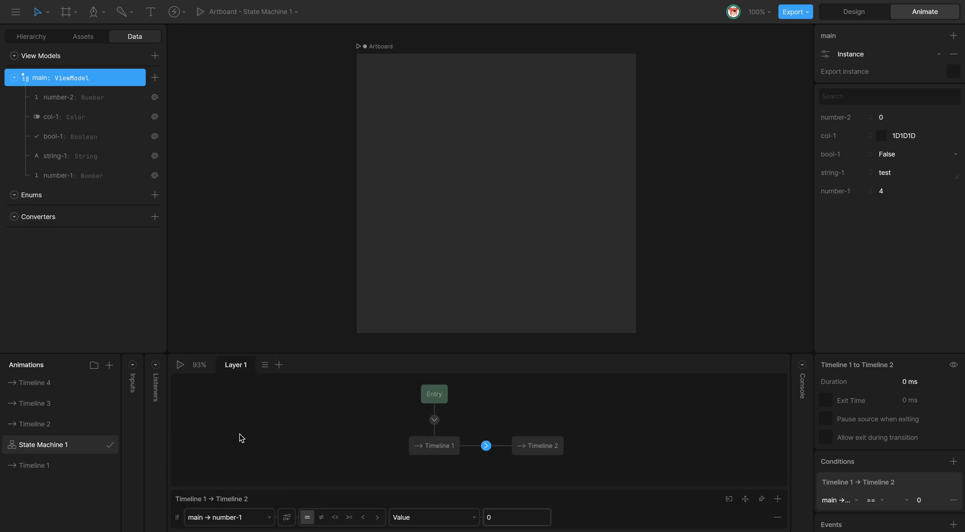
left_click(423, 517)
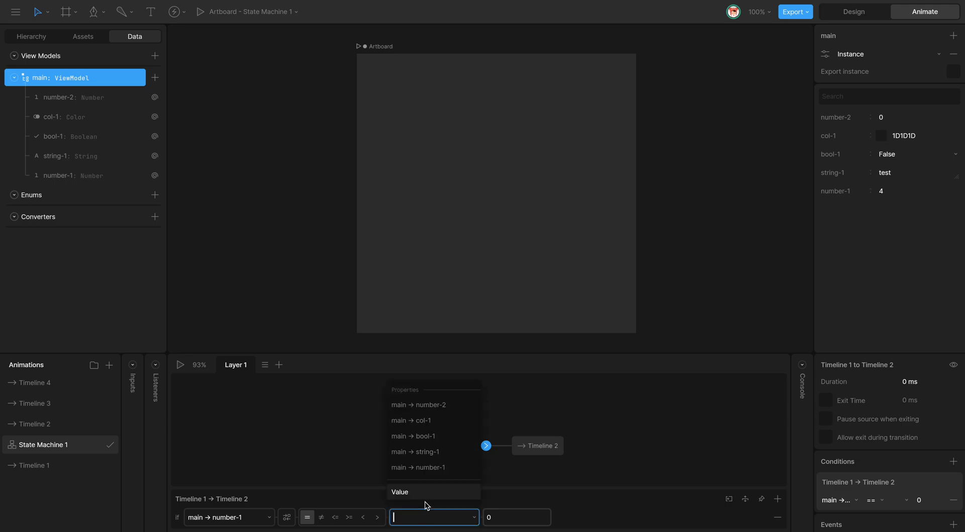
left_click(443, 408)
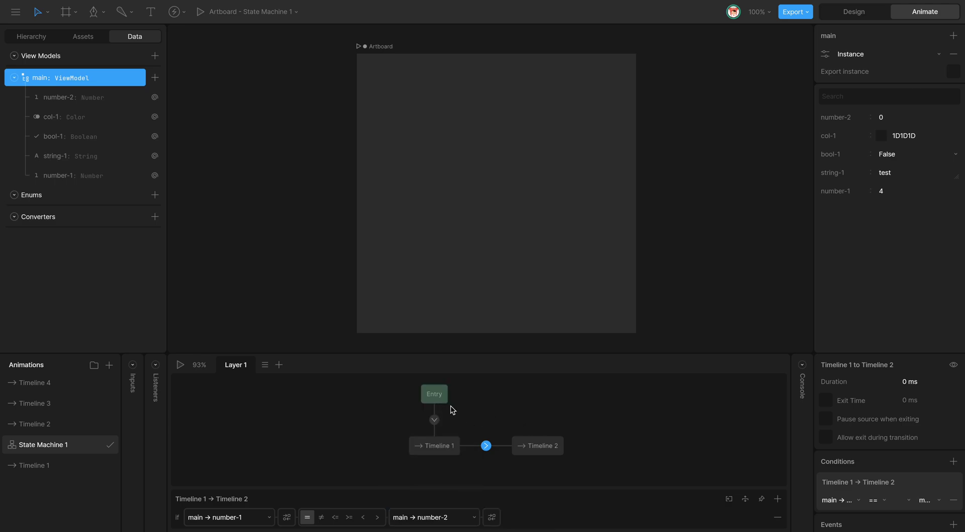
Test the property comparison by playing the state machine, setting number-2 to 4, and stopping playback
left_click(177, 364)
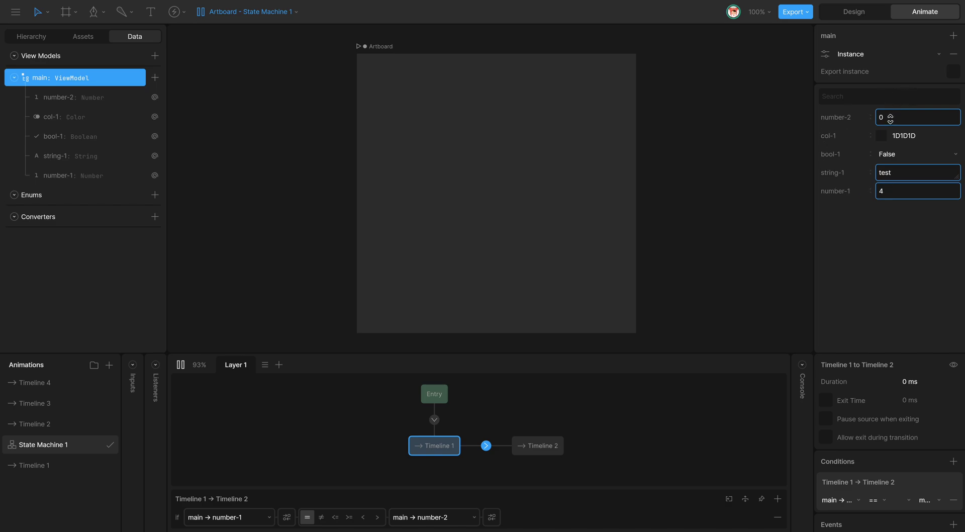
left_click(891, 119)
type("4")
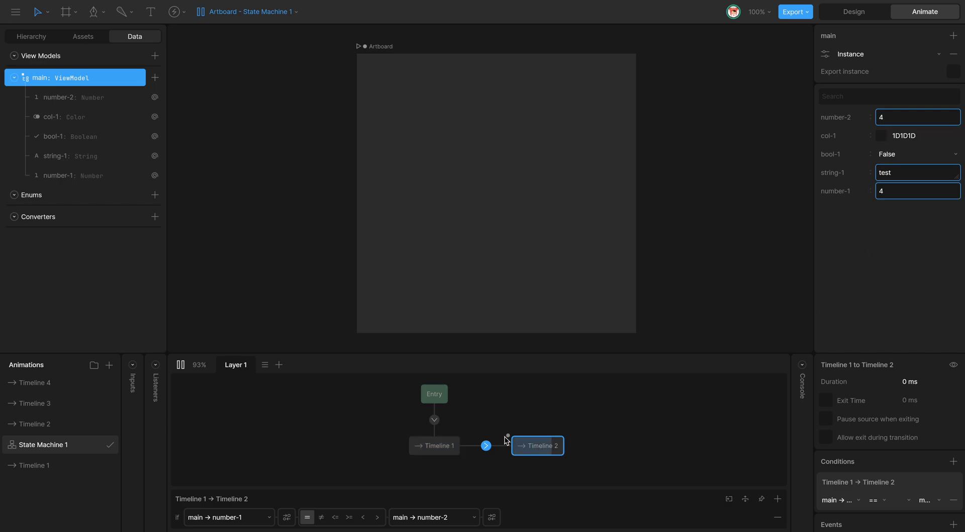
left_click(181, 365)
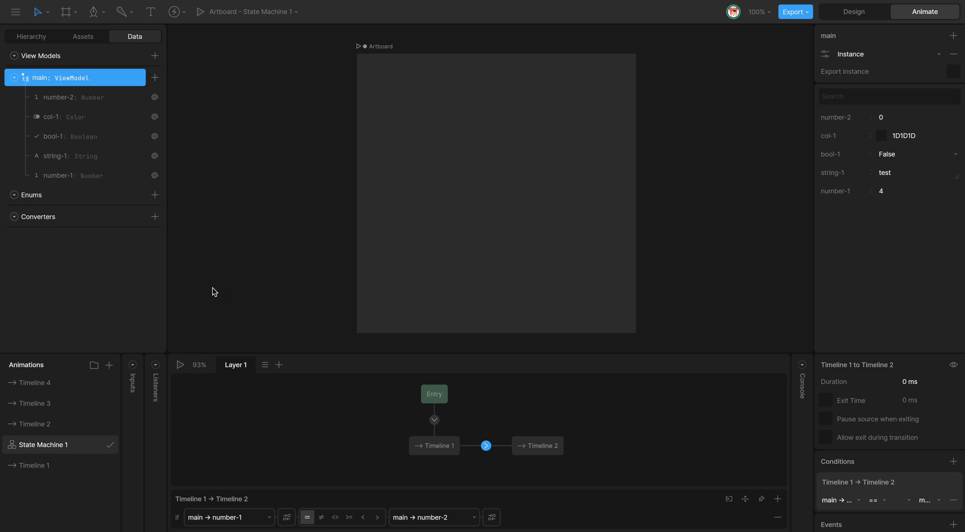
Add a numeric Calculate converter that multiplies by 2
left_click(155, 218)
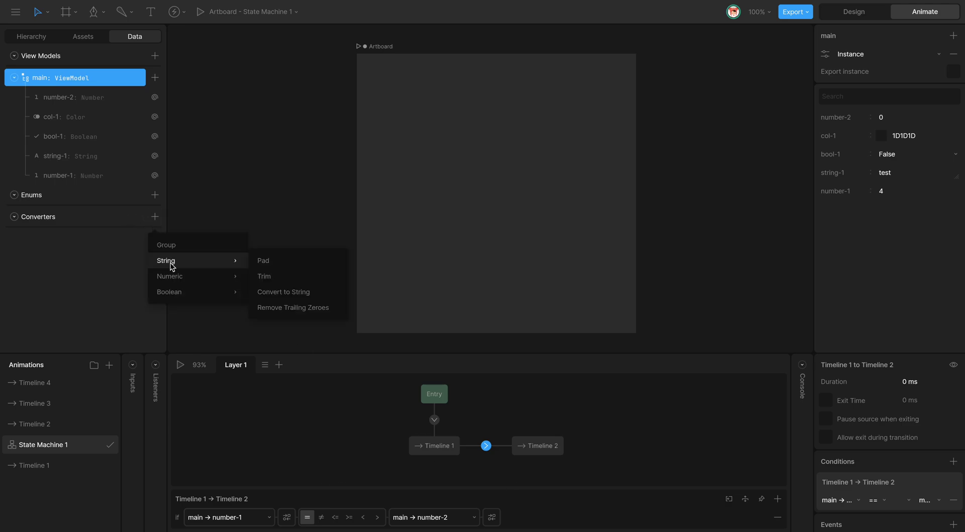
mouse_move(173, 276)
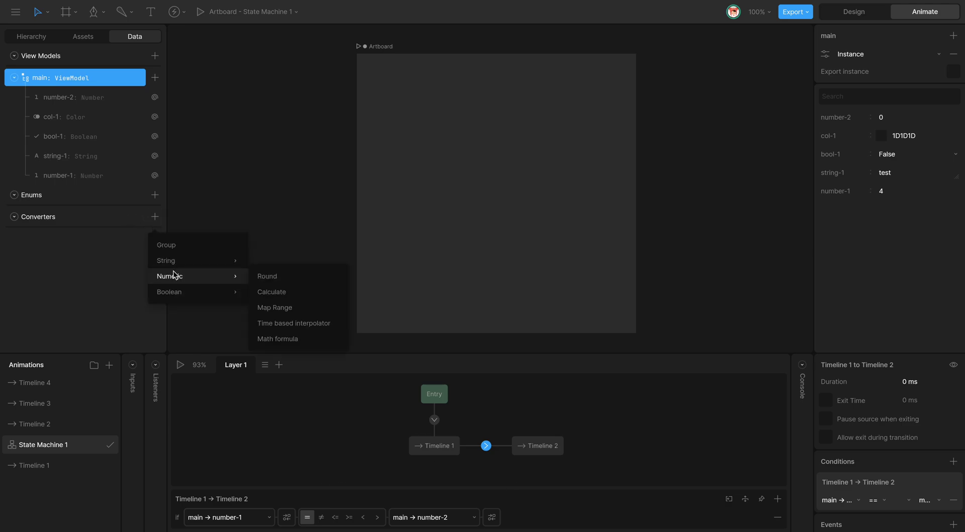
left_click(277, 291)
left_click(888, 54)
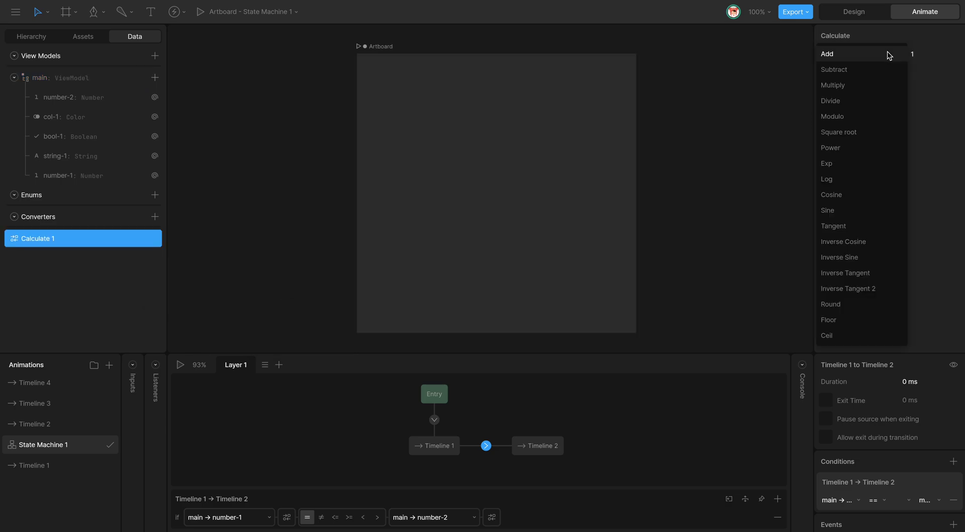
left_click(870, 85)
left_click(925, 54)
type("2")
key("Return")
Rename the new Calculate converter as multiply-by-2
double_click(49, 241)
type("multiply-")
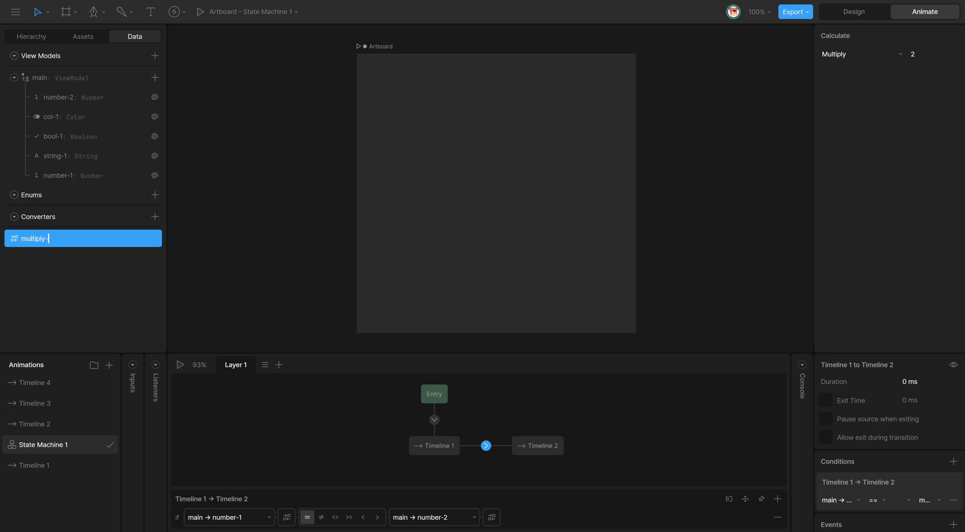
type("by-2")
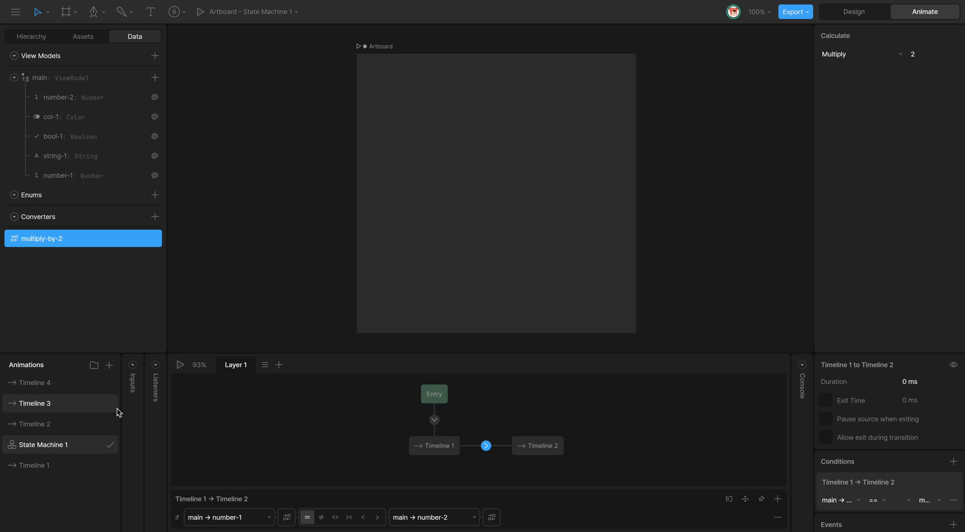
Apply the multiply-by-2 converter to number-1 in the Timeline 1 → Timeline 2 transition condition
left_click(182, 408)
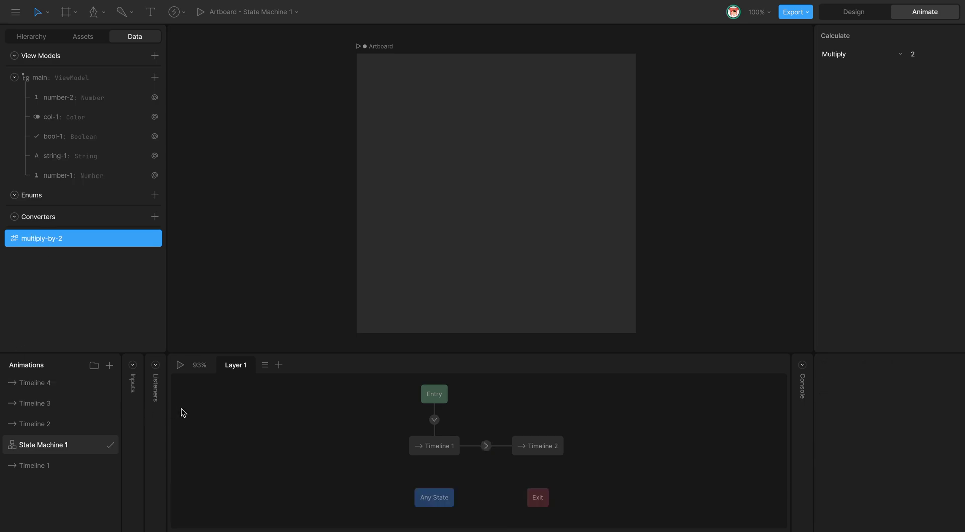
left_click(486, 446)
left_click(289, 517)
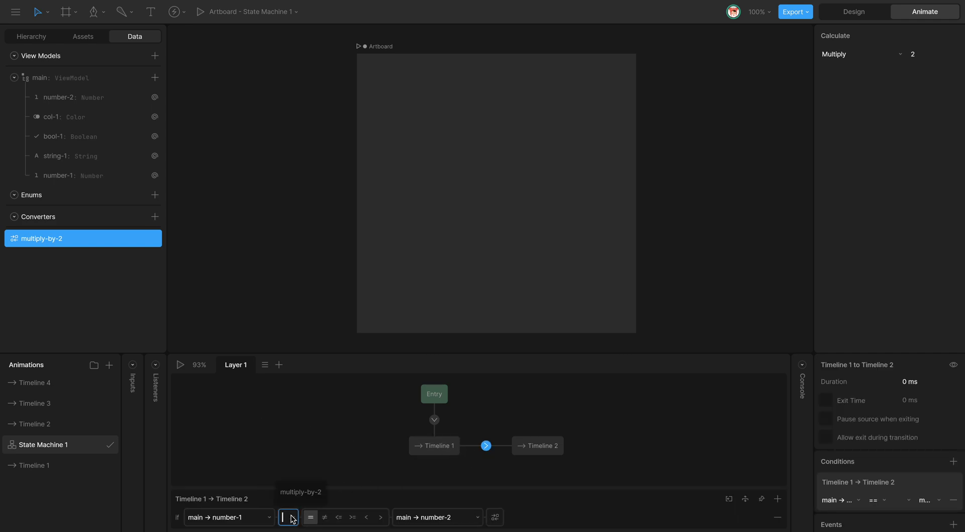
left_click(304, 493)
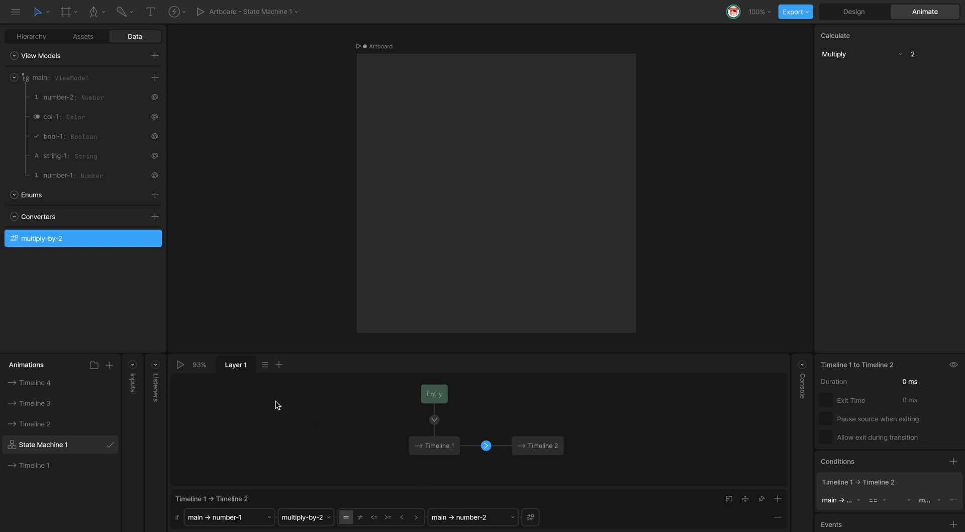
Play the state machine and test the converted condition by setting the main view model's number-2 to 10 and number-1 to 5
left_click(180, 364)
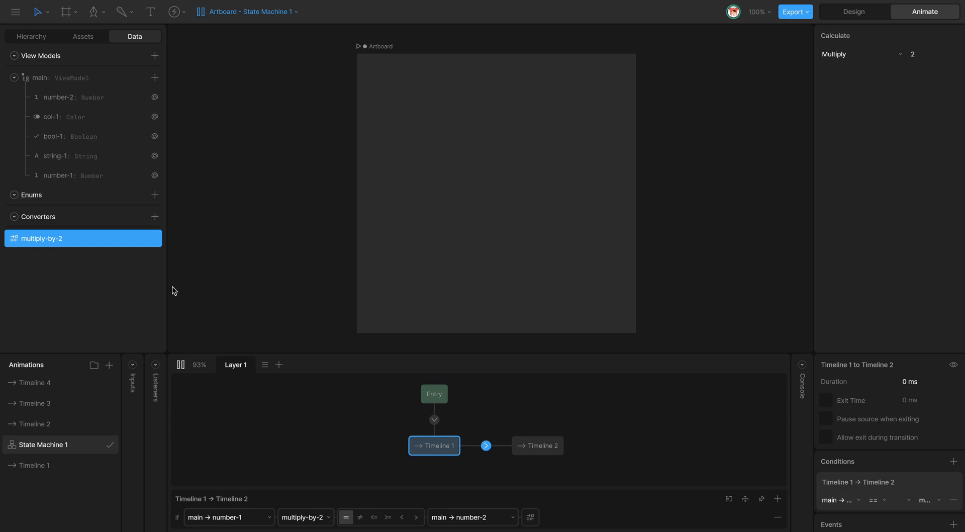
left_click(71, 81)
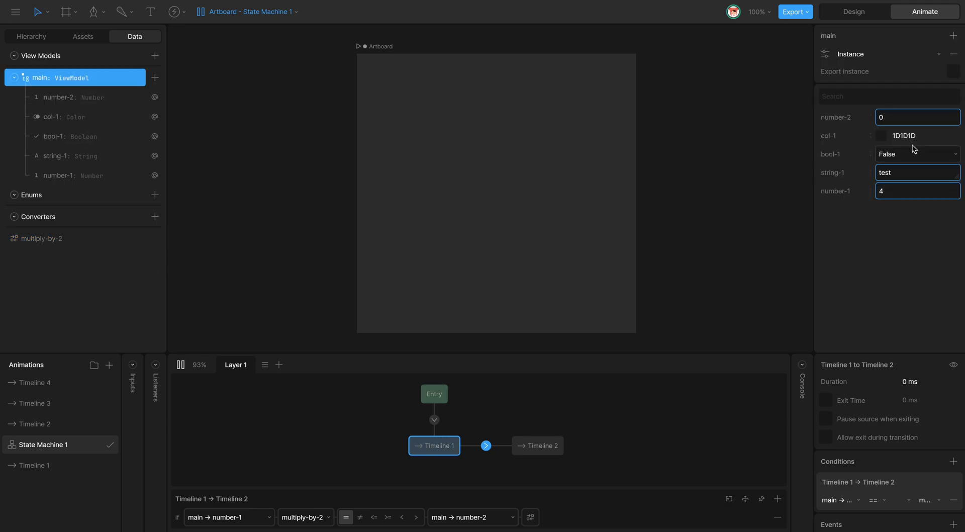
left_click(898, 120)
type("10")
left_click(904, 188)
type("5")
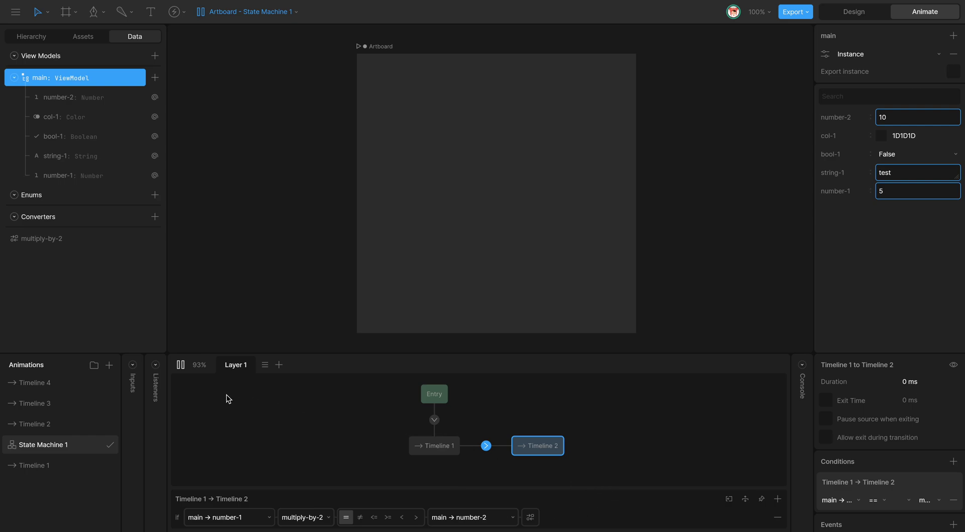
Stop playback and add a second numeric Calculate converter named divisde-by-2
left_click(182, 367)
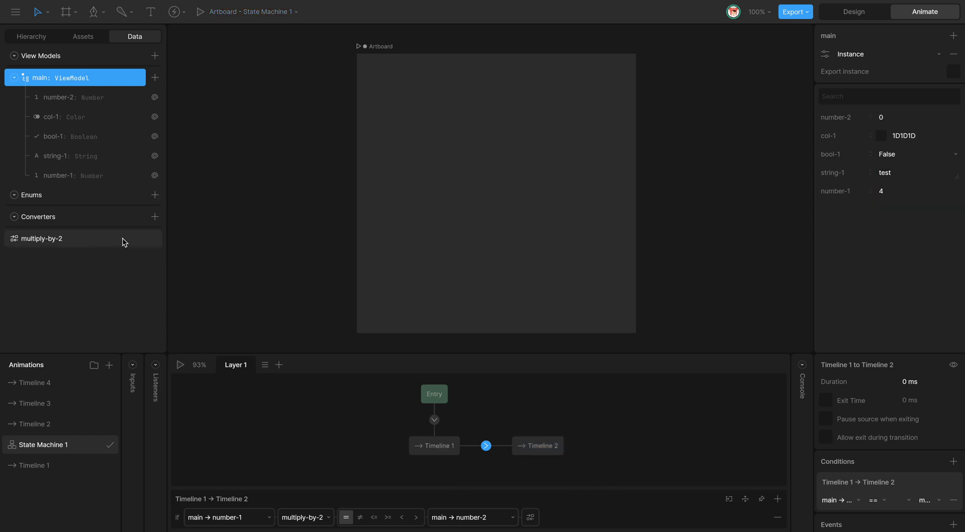
left_click(154, 217)
mouse_move(189, 277)
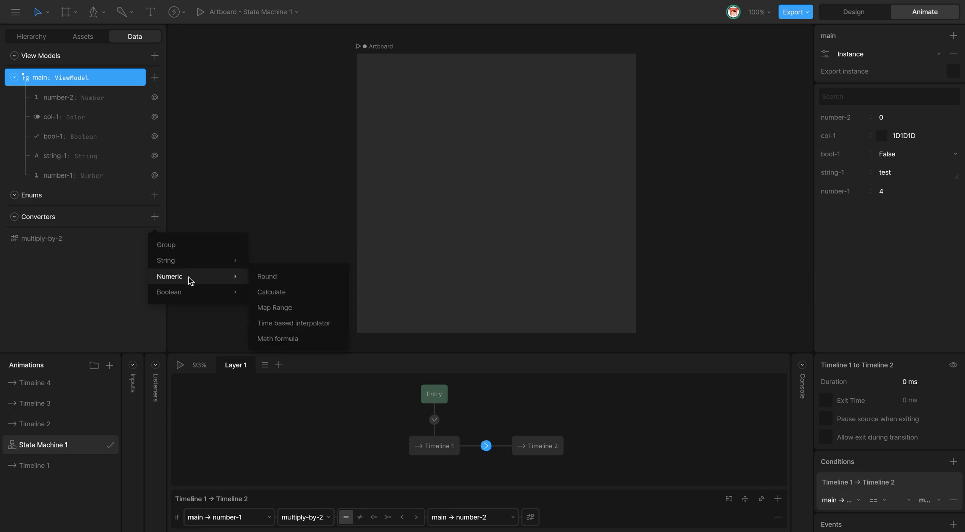
left_click(279, 291)
double_click(54, 258)
type("divisde-by-2")
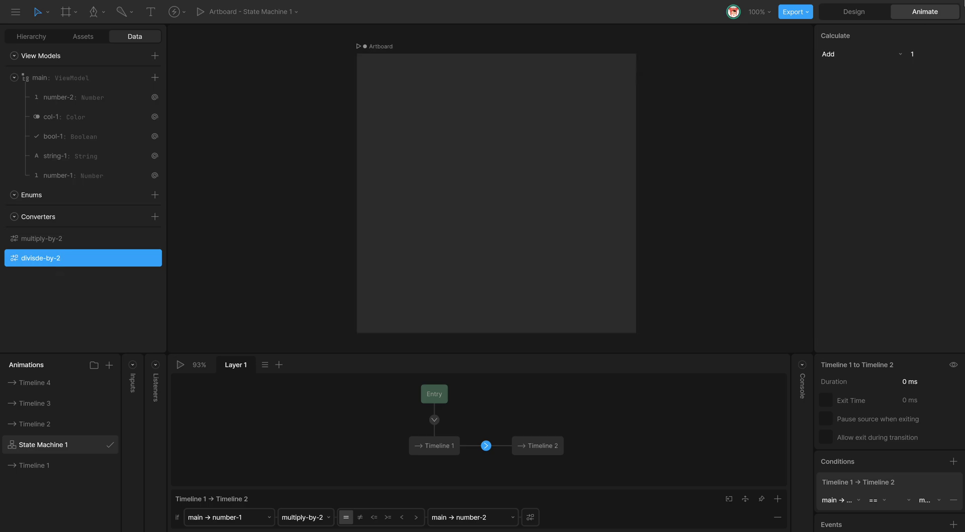
Set the new Calculate converter's operation to Divide with a value of 2
left_click(883, 54)
left_click(873, 98)
left_click(914, 55)
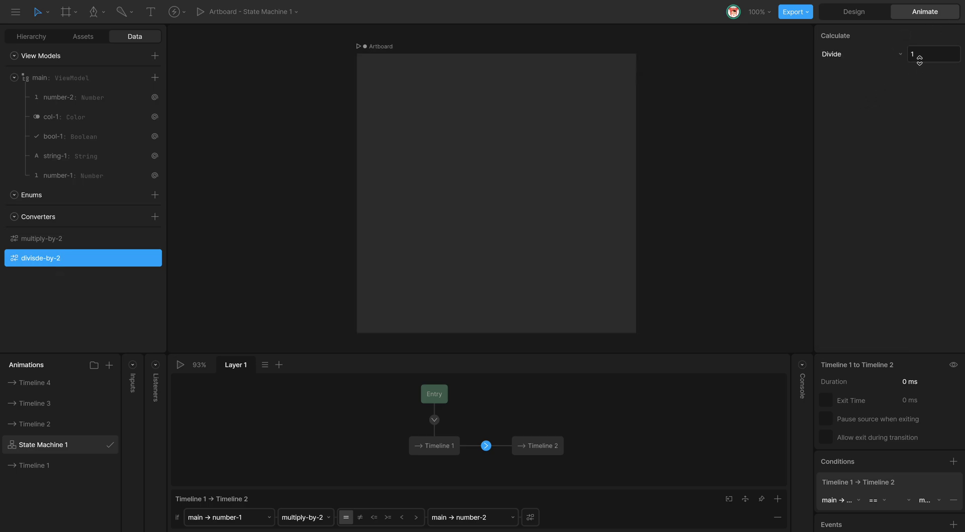
type("2")
key("Return")
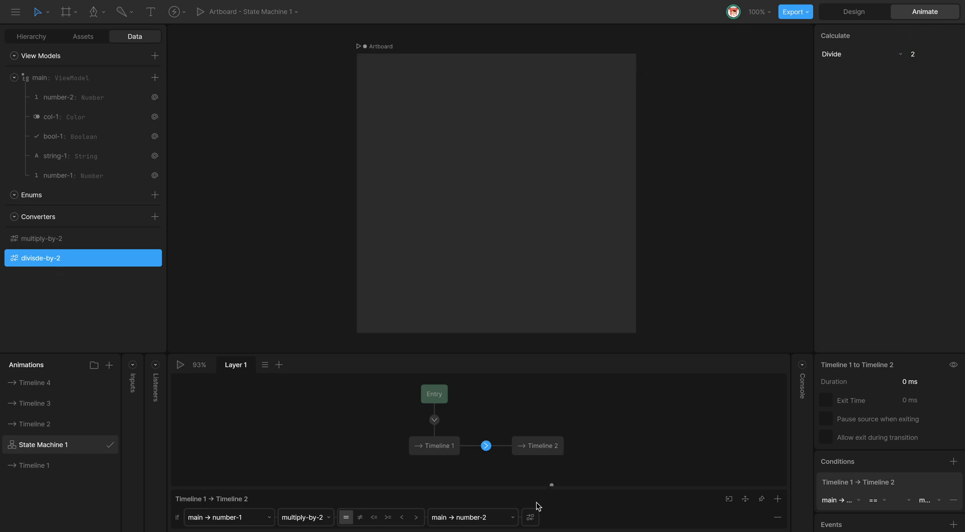
Apply the divide converter to number-2 in the Timeline 1 → Timeline 2 condition and correct the converter's name to divide-by-2
left_click(531, 516)
left_click(545, 492)
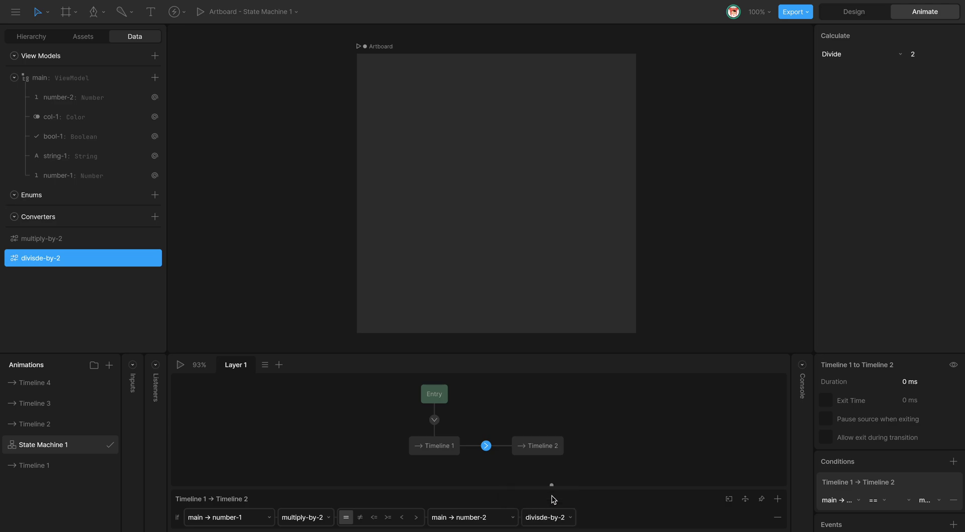
double_click(34, 258)
type("divide-by-2")
key("Return")
Set the main view model's number-2 value to 8
left_click(65, 81)
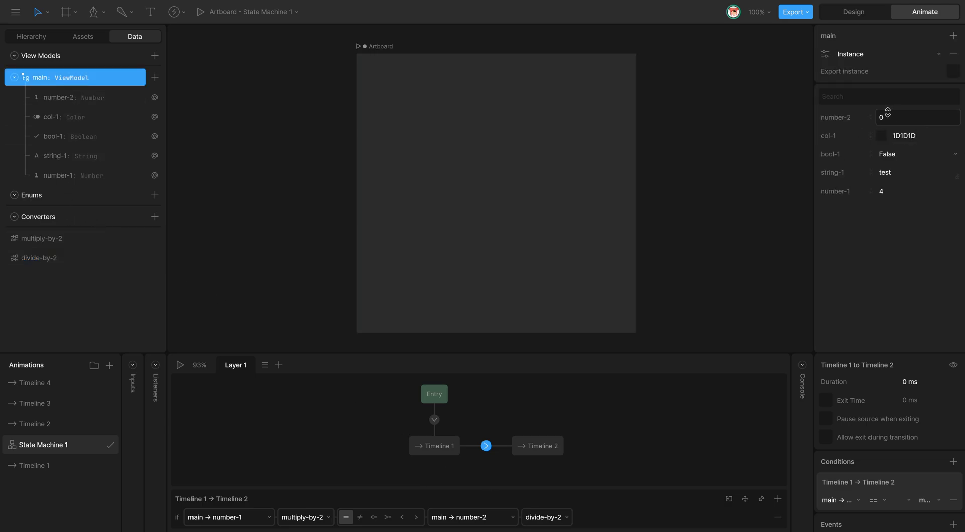
left_click(890, 117)
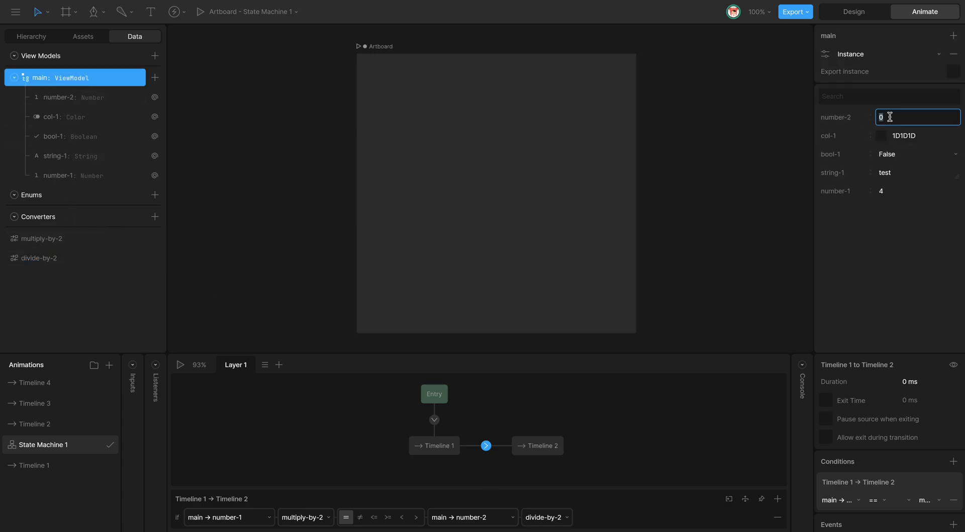
type("8")
key("Return")
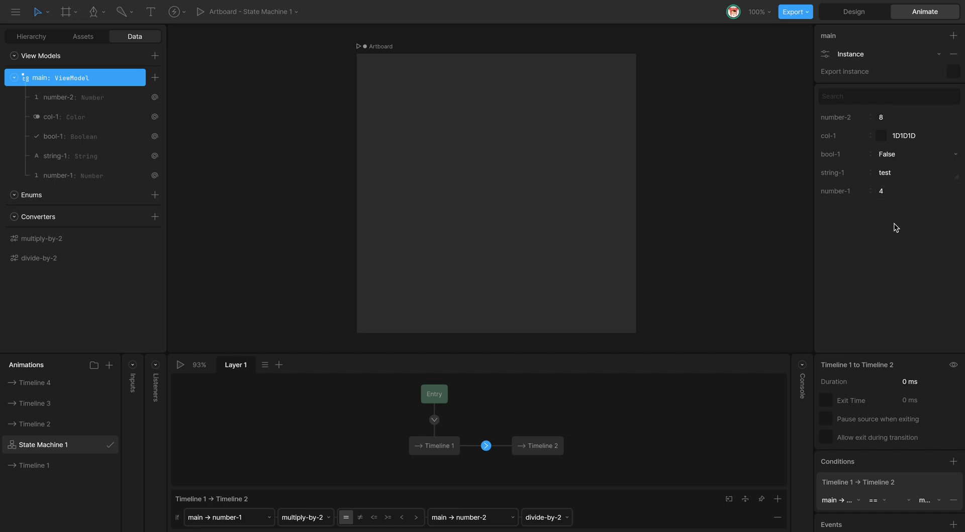
Play the state machine, test the two-converter condition by setting number-2 to 16, and stop playback
left_click(179, 365)
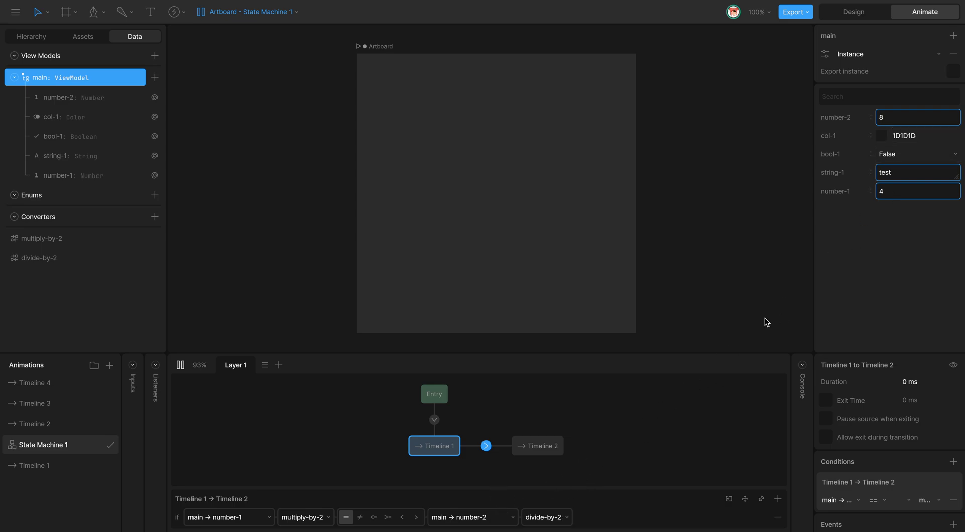
left_click(892, 117)
type("16")
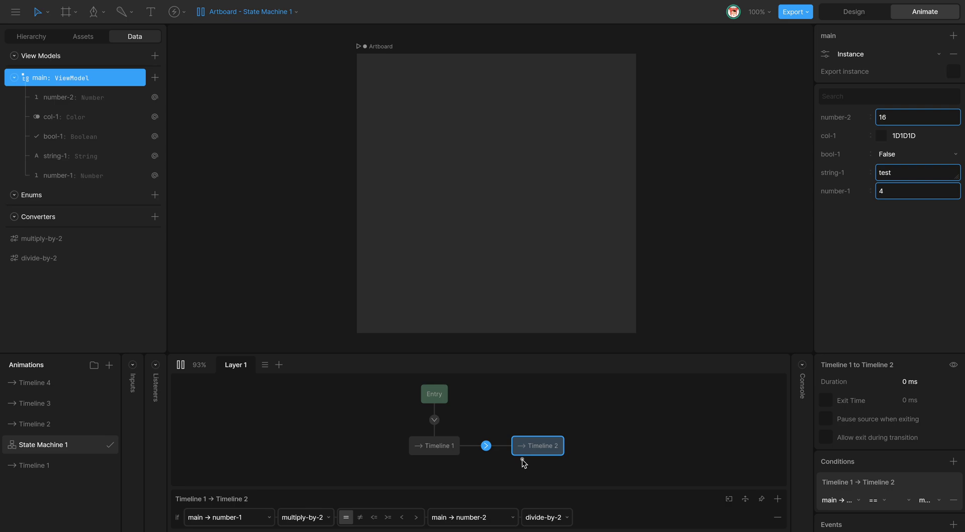
left_click(180, 365)
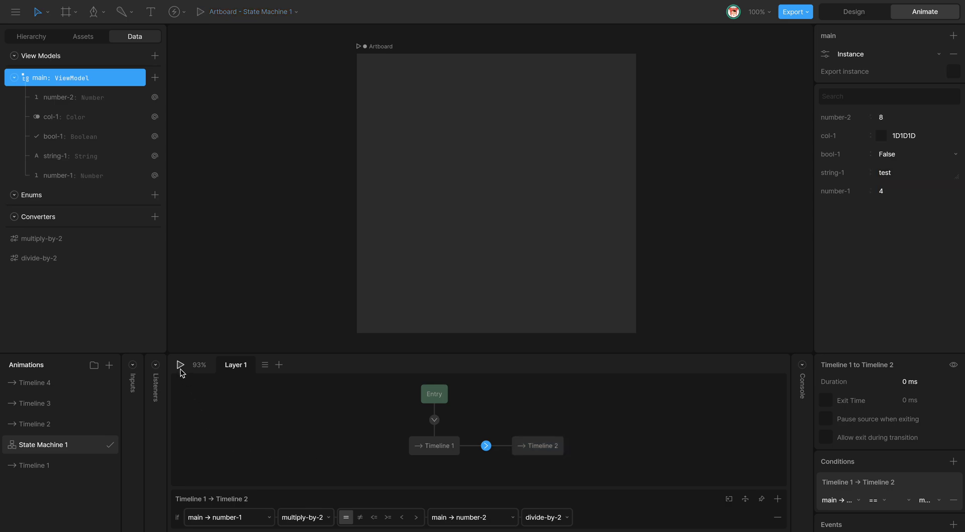
Add a Convert to String converter
left_click(154, 218)
mouse_move(180, 265)
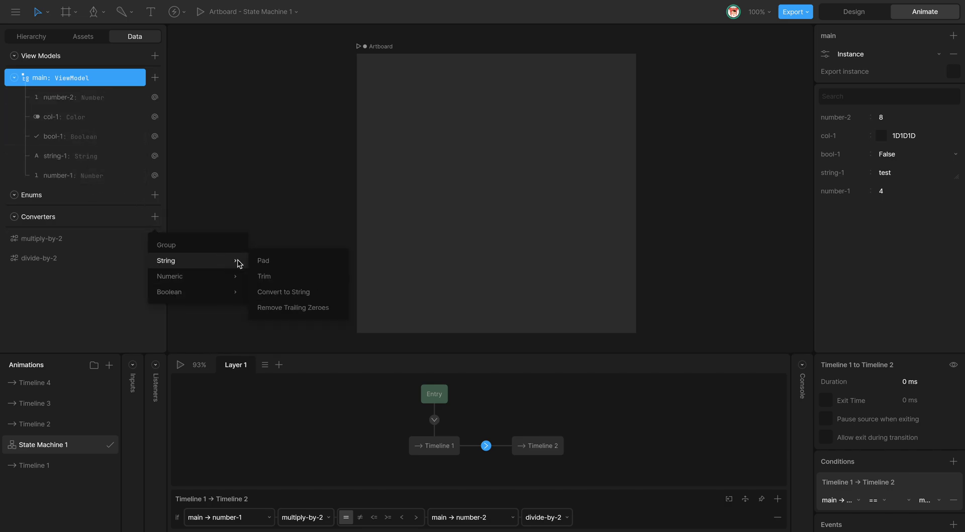
left_click(305, 298)
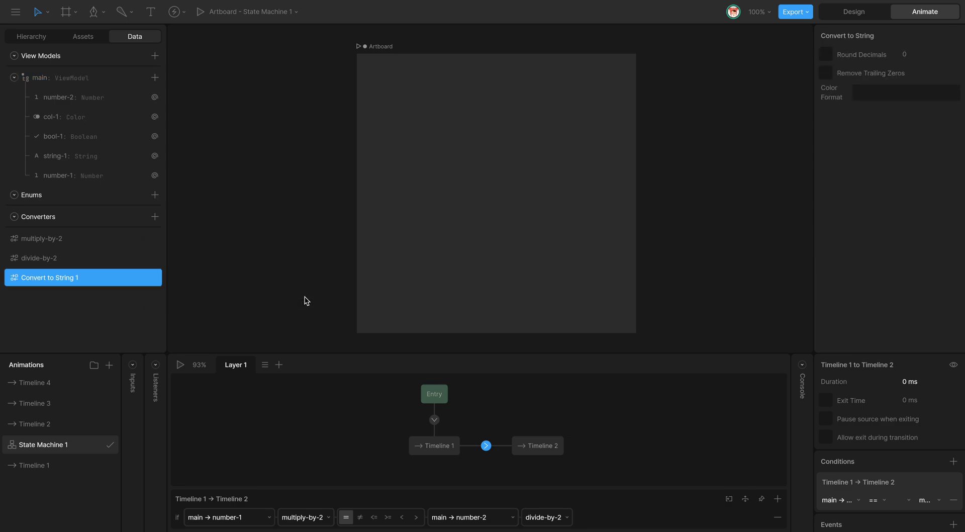
Change the Timeline 1 → Timeline 2 condition to compare number-1, converted with Convert to String 1, against string-1
left_click(252, 514)
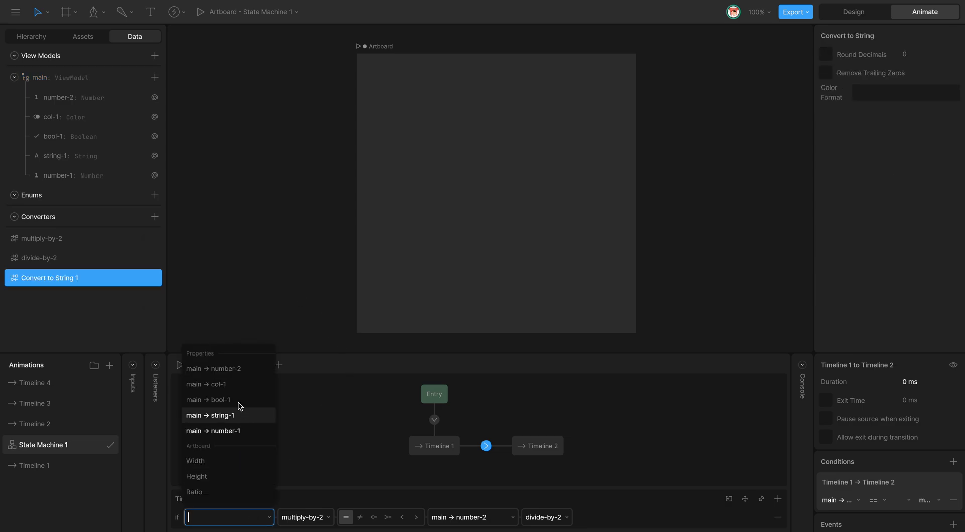
left_click(242, 432)
left_click(473, 523)
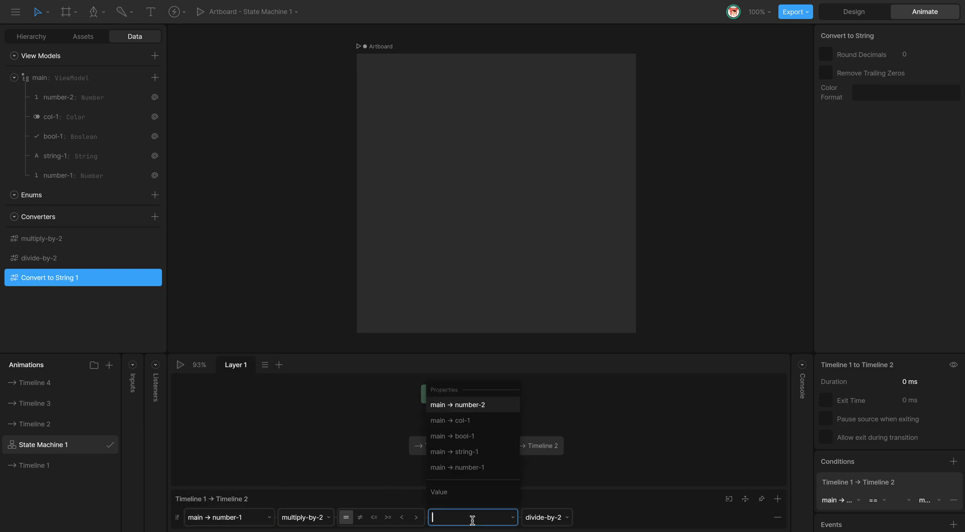
left_click(483, 452)
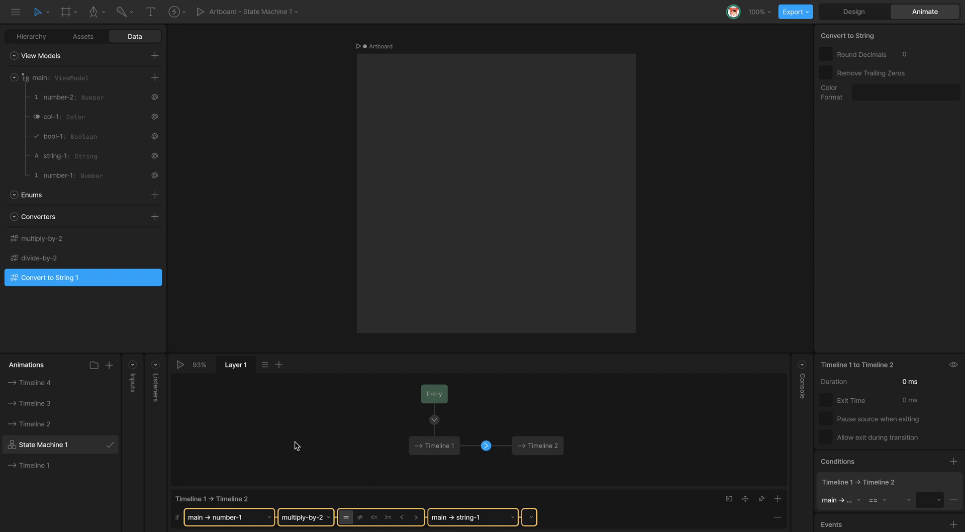
left_click(320, 515)
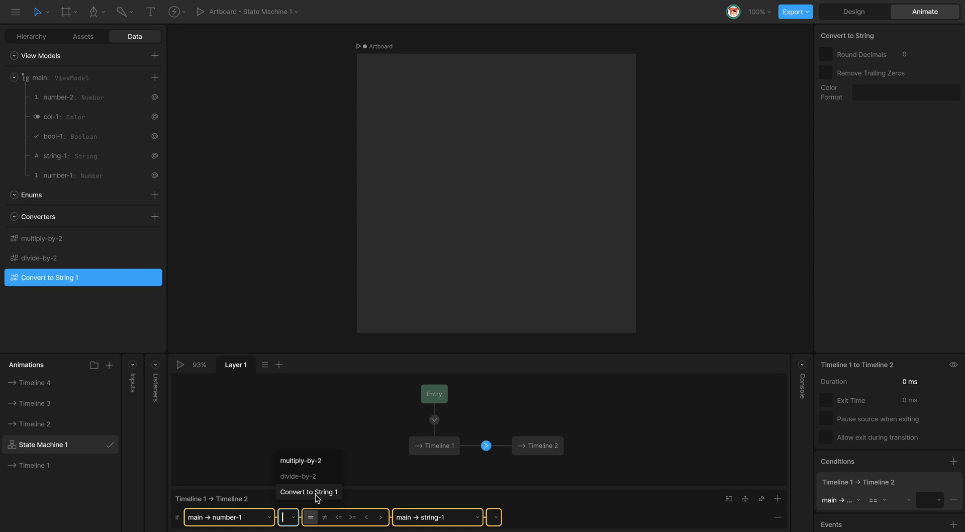
left_click(317, 495)
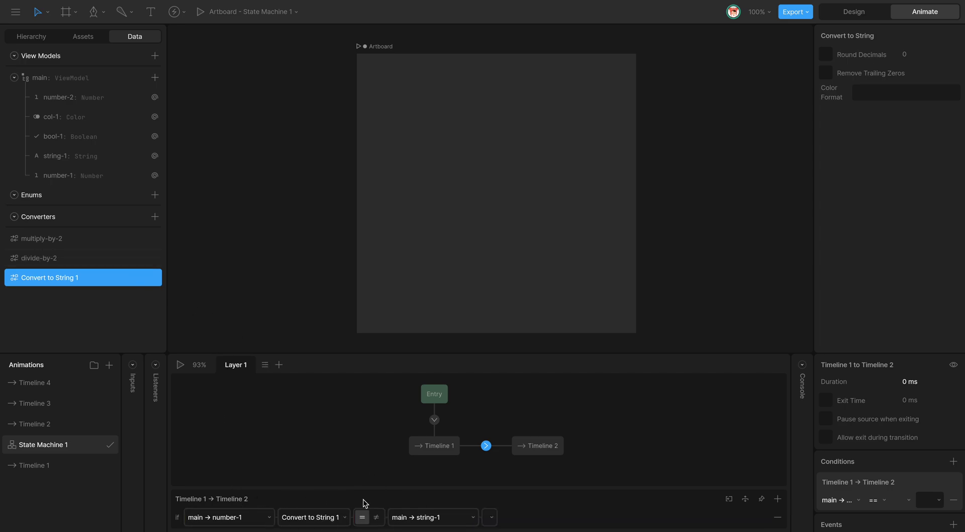
Play the state machine and test the string comparison by setting the main view model's string-1 to 4
left_click(53, 80)
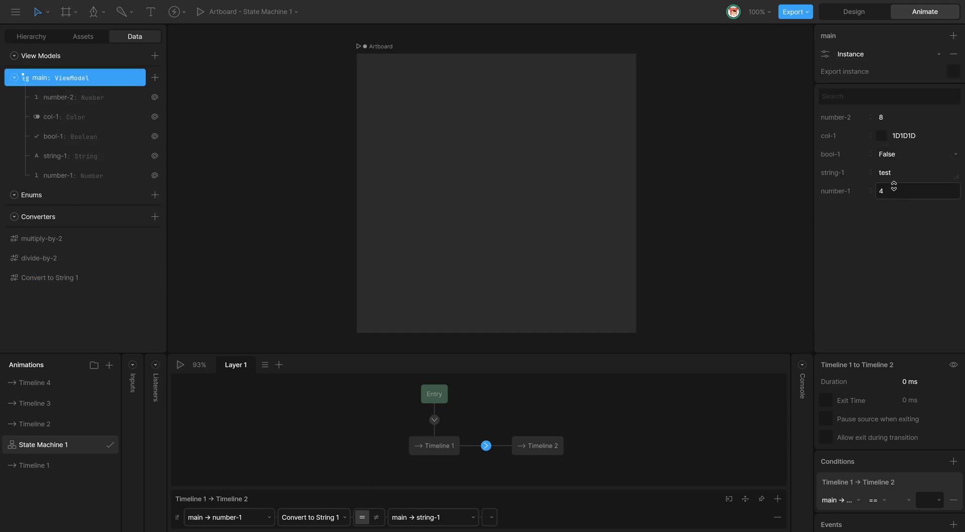
left_click(180, 365)
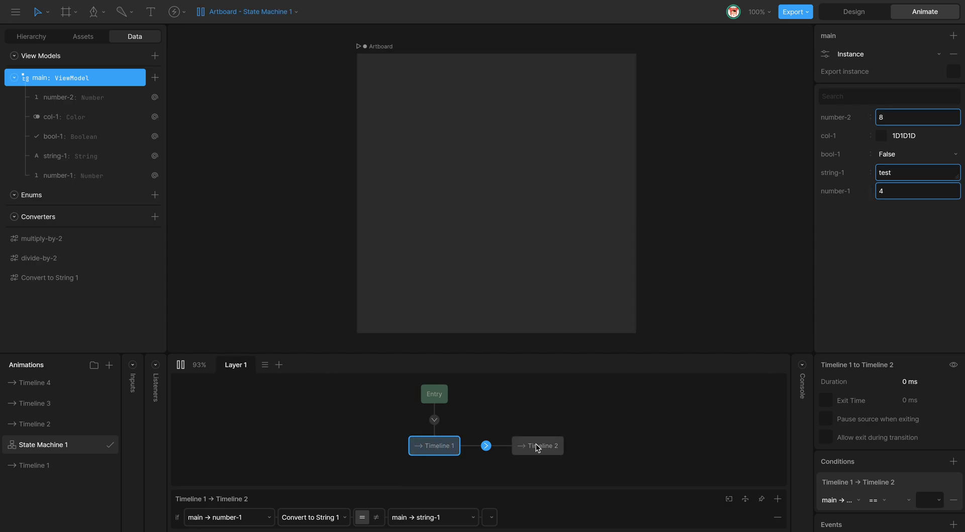
double_click(919, 169)
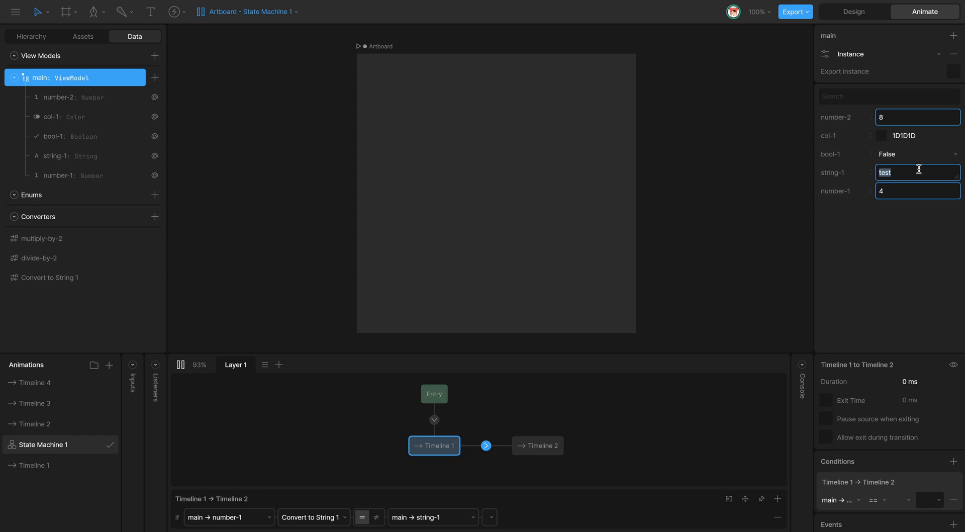
type("4")
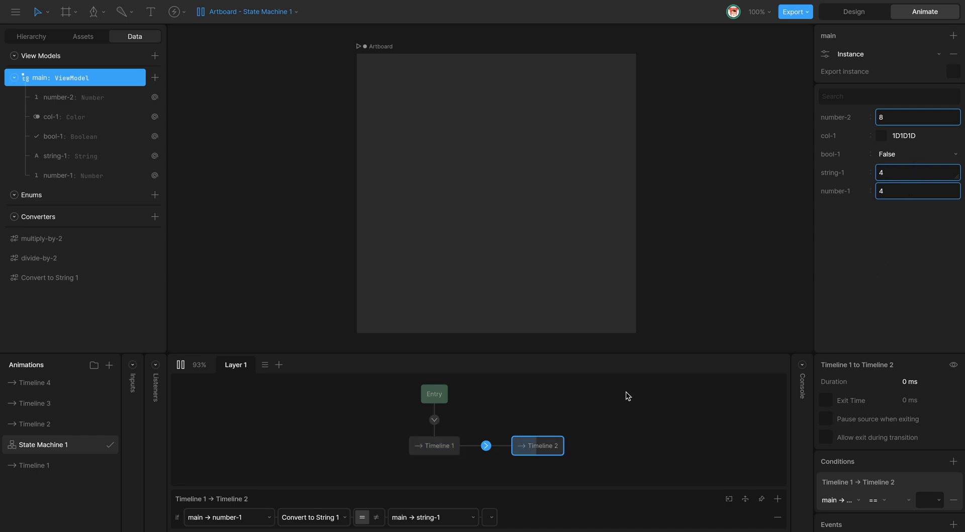
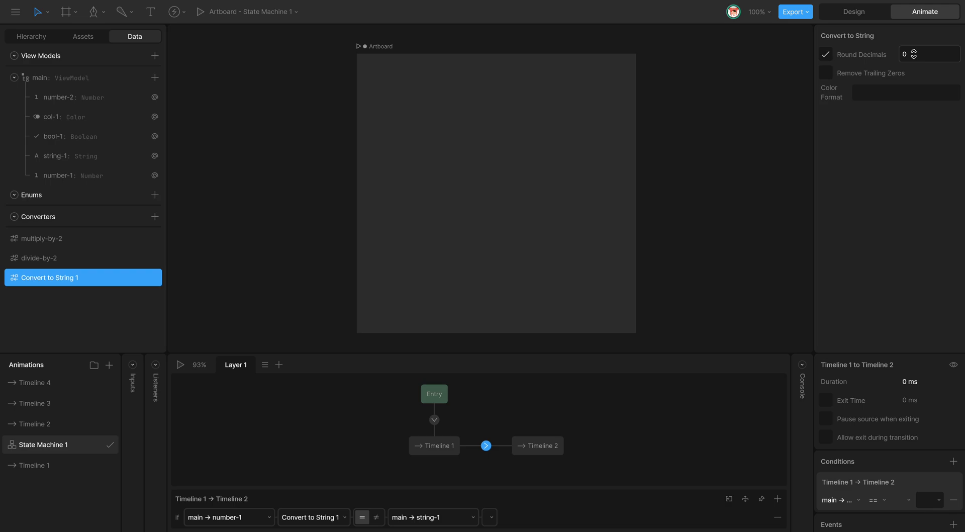
Set the main view model's number-1 to 1.11 and string-1 to 2
left_click(75, 76)
left_click(899, 196)
type("1.111")
left_click(897, 174)
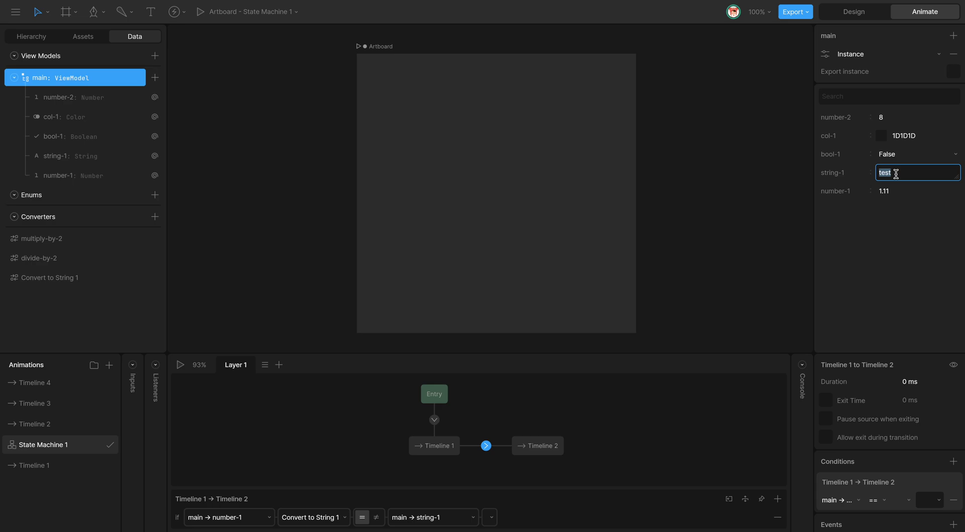
type("2")
left_click(882, 241)
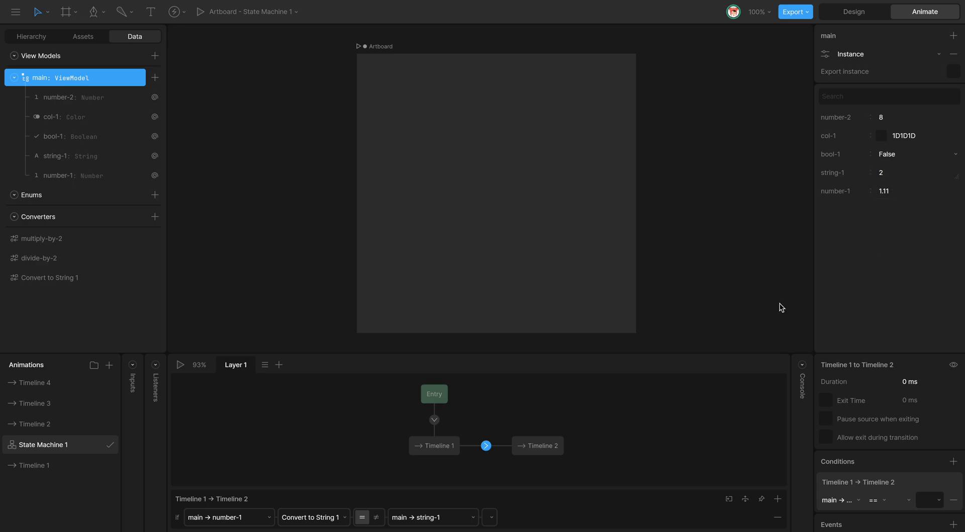
Play the state machine and test the rounded string comparison by setting string-1 to 1
left_click(180, 364)
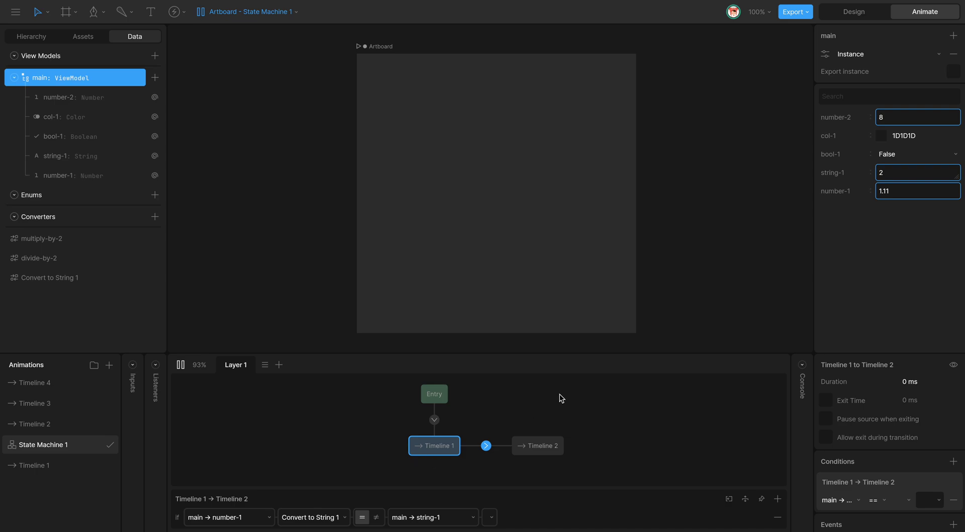
left_click(895, 171)
type("1")
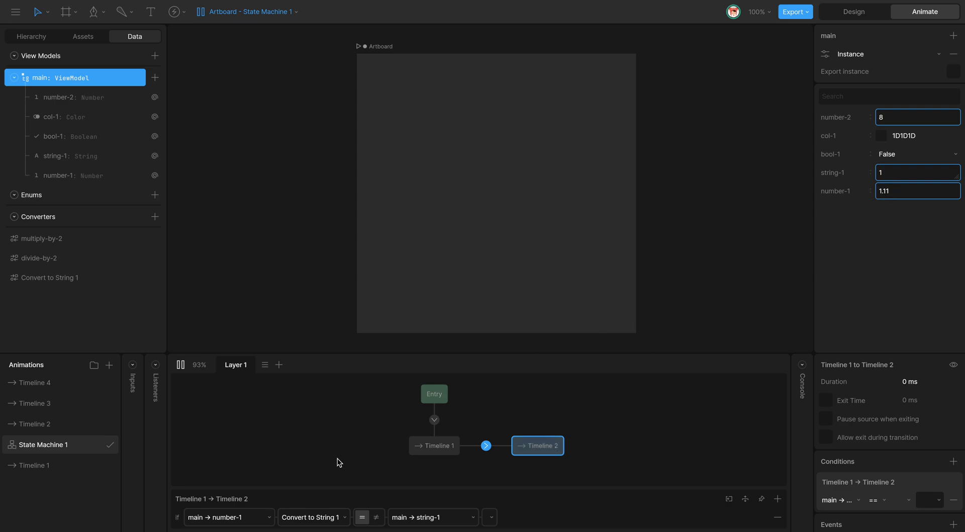
Set Round Decimals to 1 on the Convert to String 1 converter
left_click(67, 277)
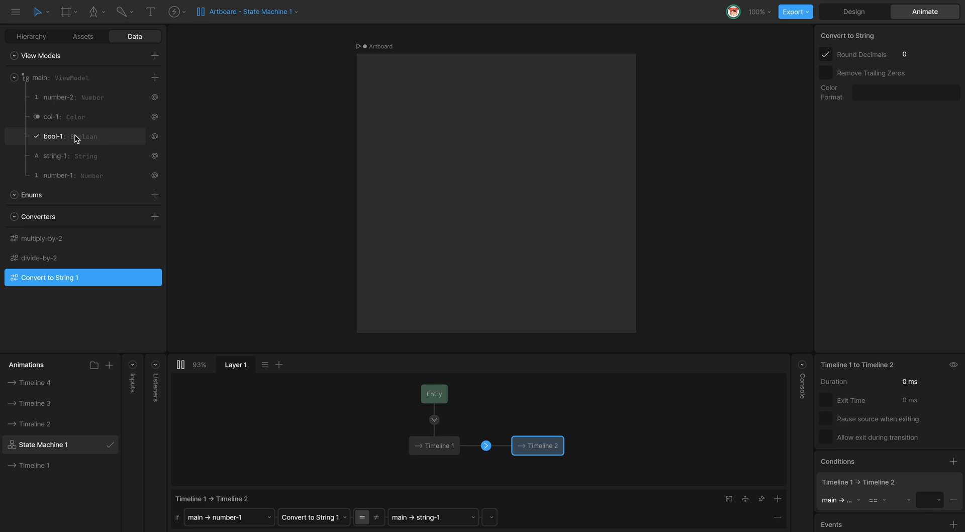
left_click(71, 79)
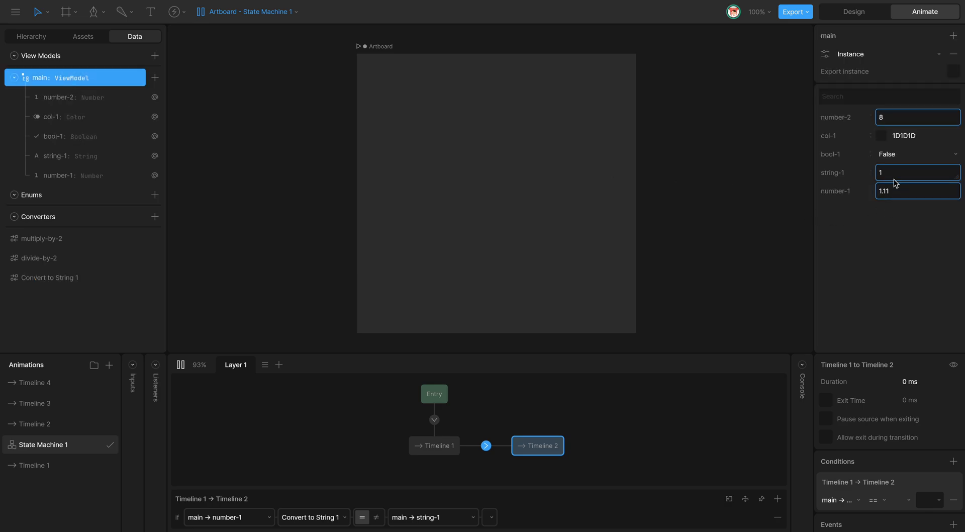
left_click(52, 276)
left_click(905, 54)
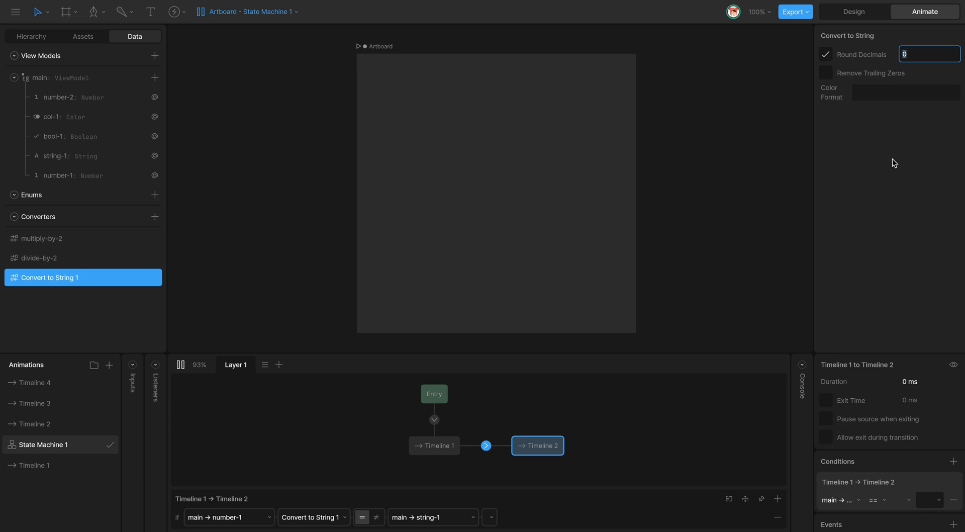
key("Return")
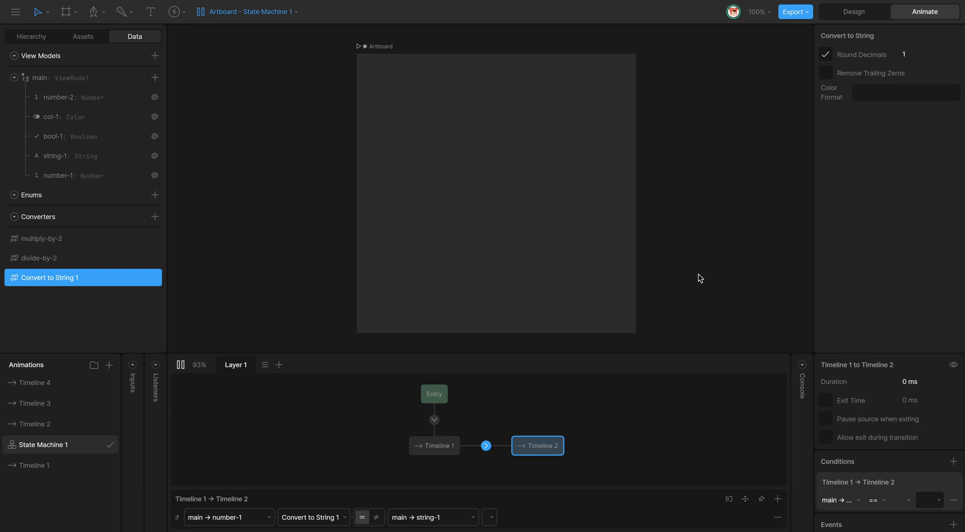
Stop playback and set the main view model's string-1 value to 1
left_click(68, 85)
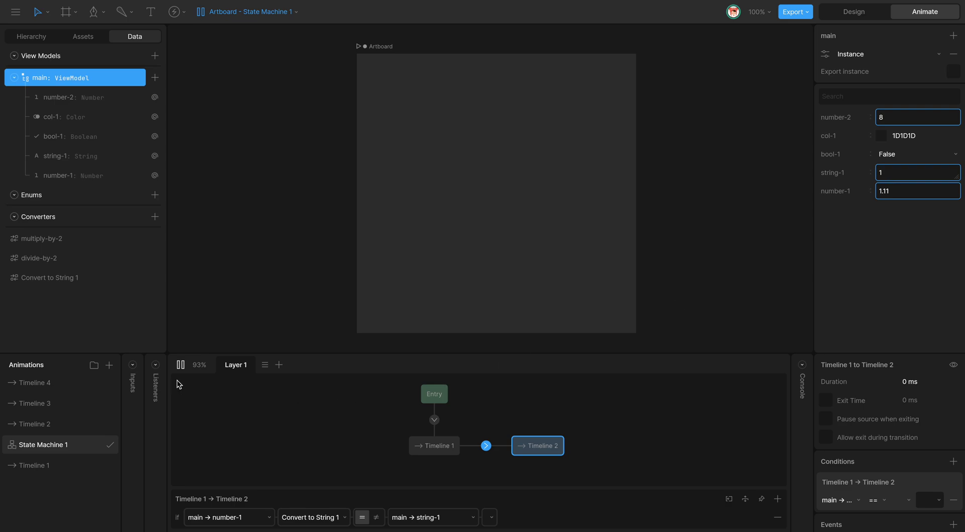
left_click(180, 365)
left_click(908, 171)
type("1")
key("Return")
Play the state machine and test the one-decimal string comparison by setting string-1 to 1.1
left_click(180, 364)
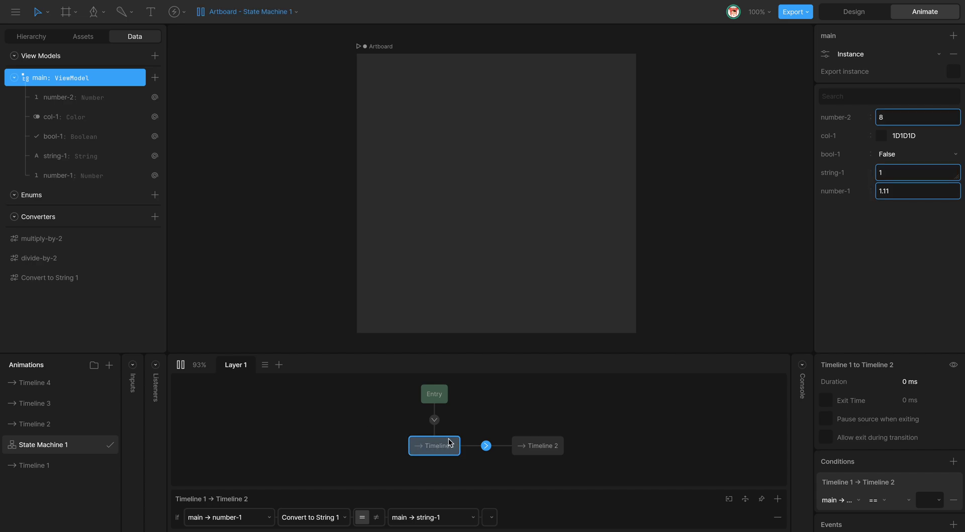
left_click(897, 173)
type("1.1")
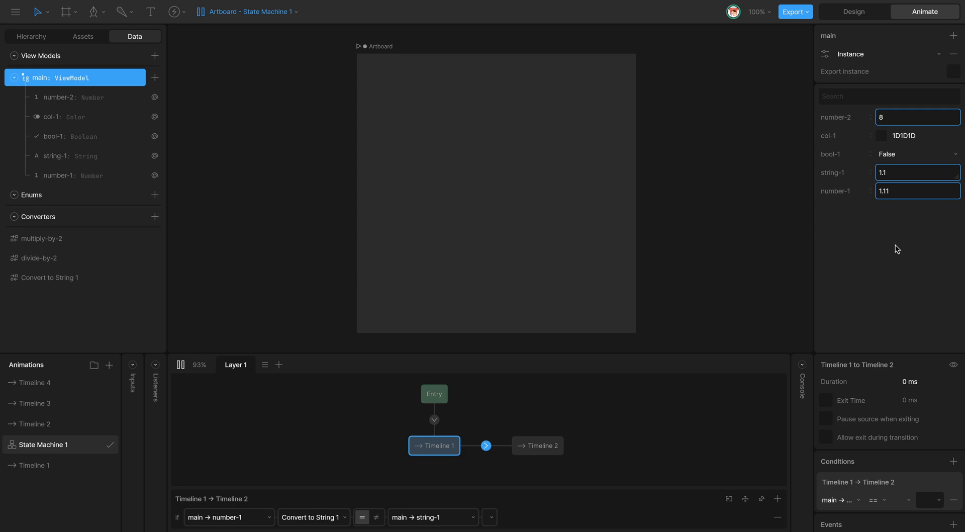
type(".1")
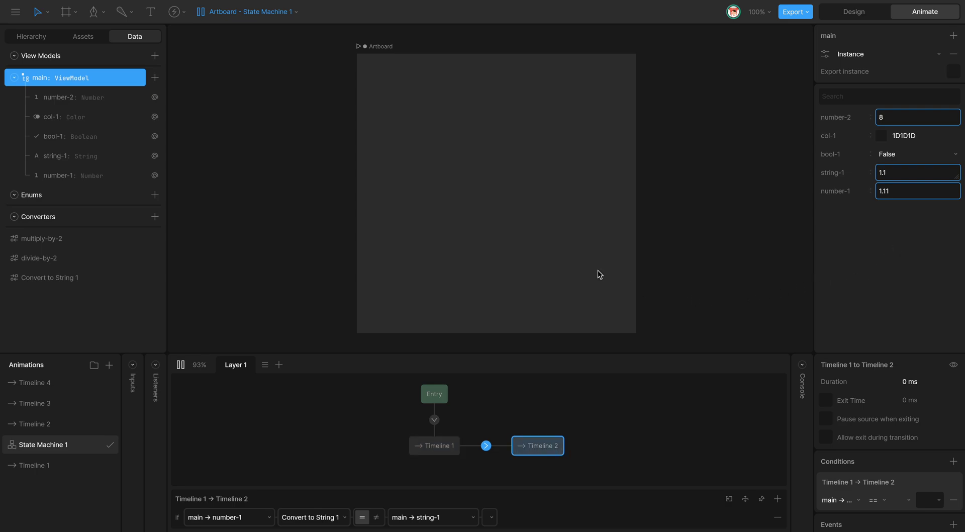